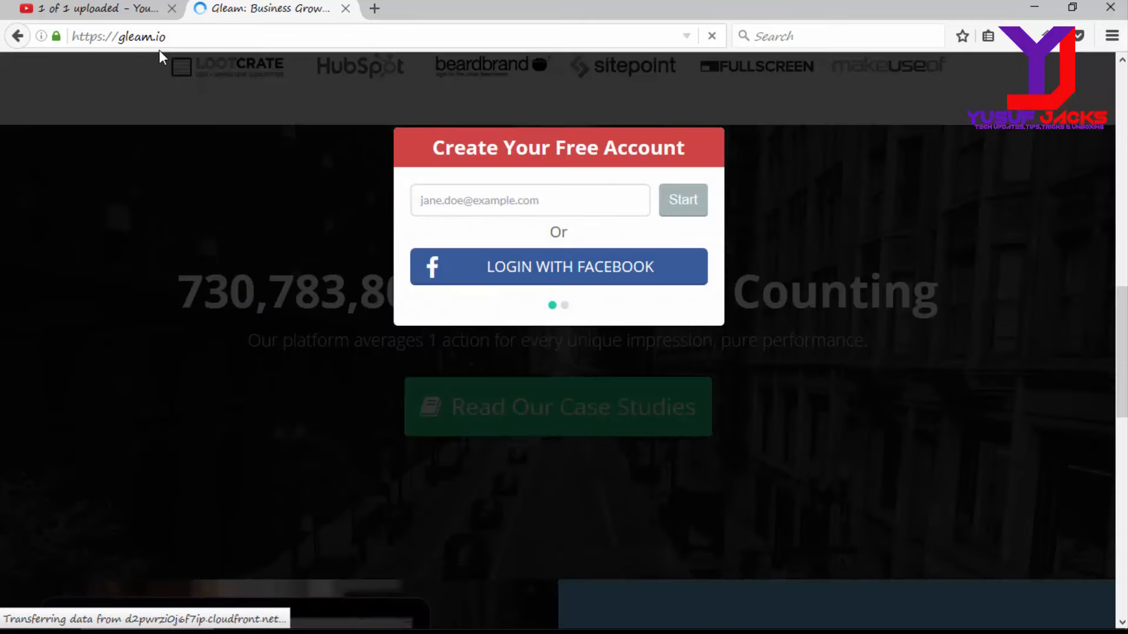
Step: Dismiss the popup and open Gleam's free account sign-up form
{"action": "left_click", "coordinate": [746, 209]}
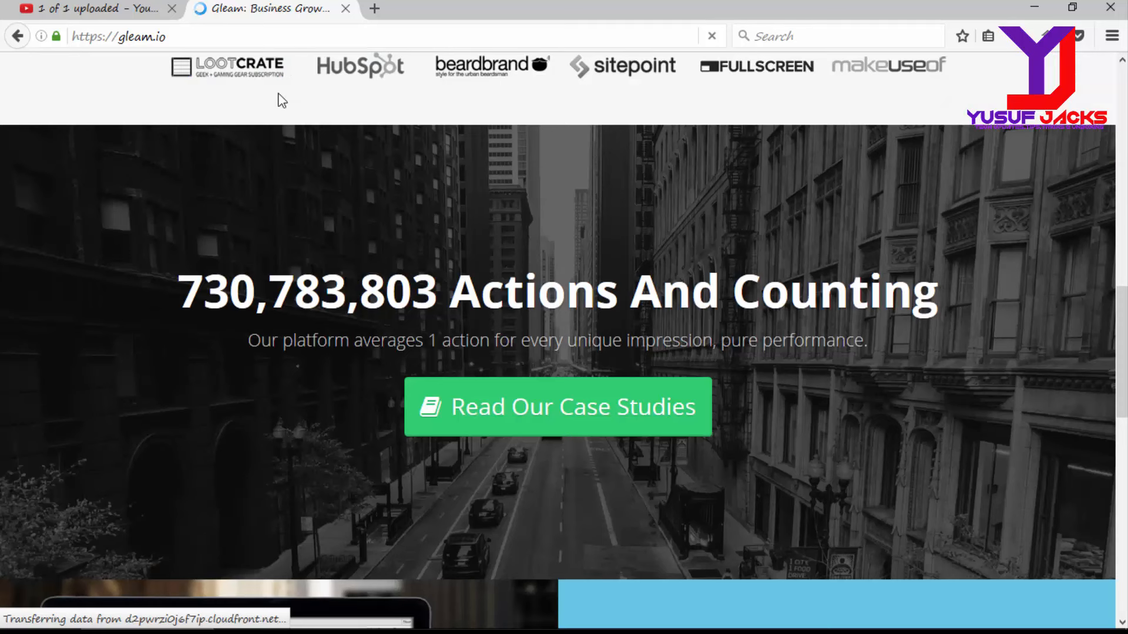
{"action": "left_click_drag", "start_coordinate": [1122, 352], "coordinate": [1122, 153]}
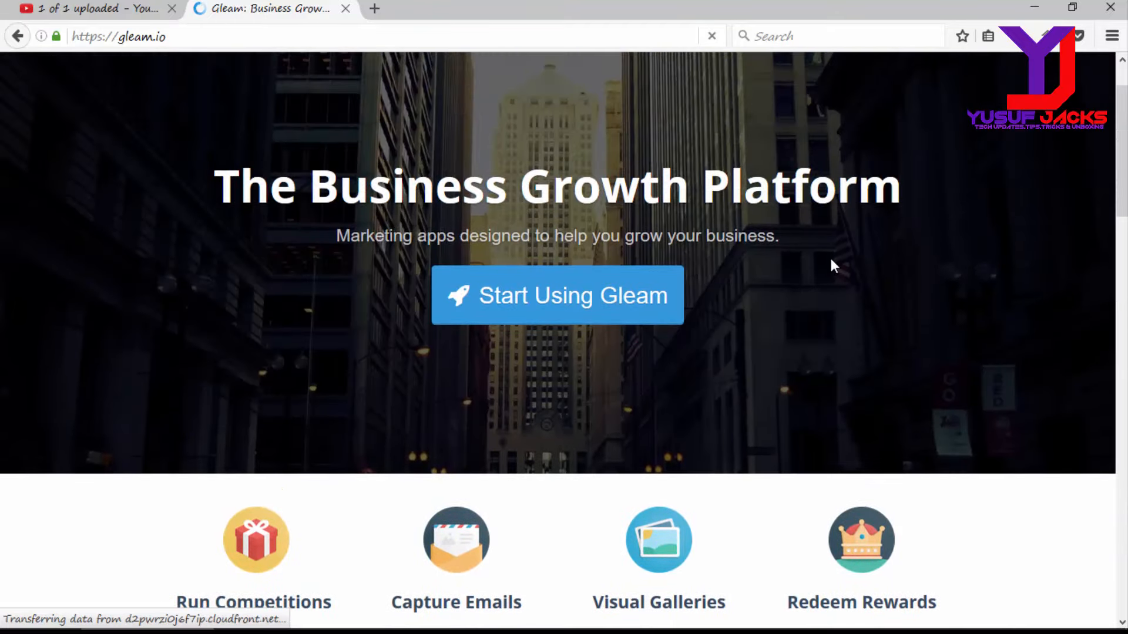
{"action": "left_click", "coordinate": [638, 317]}
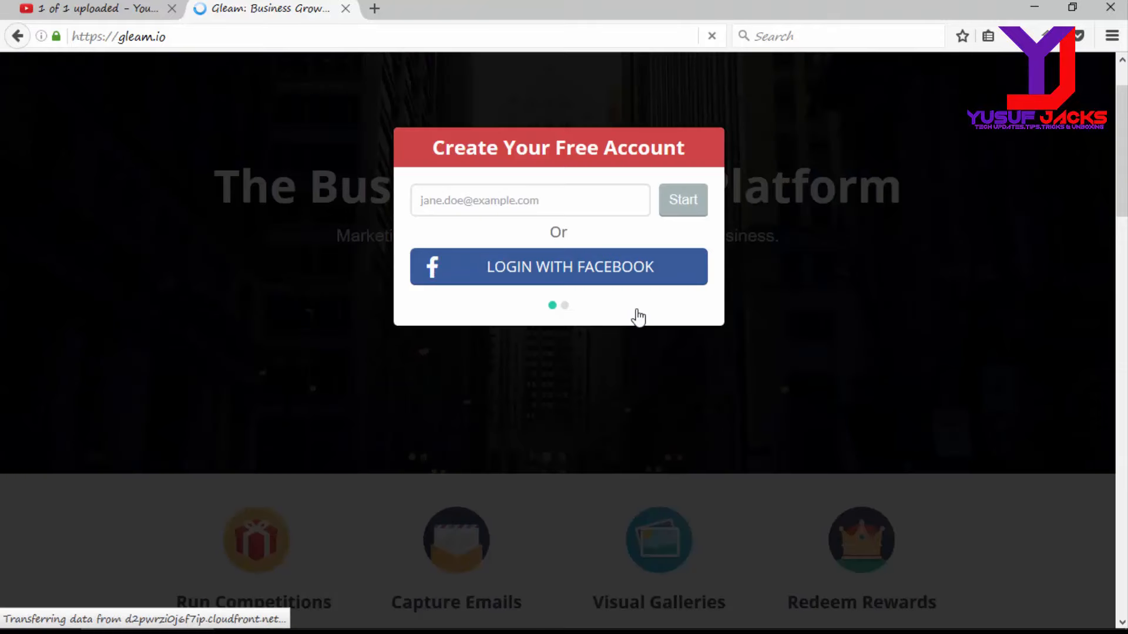
Step: Enter your email address in the sign-up form and submit it
{"action": "left_click", "coordinate": [552, 205]}
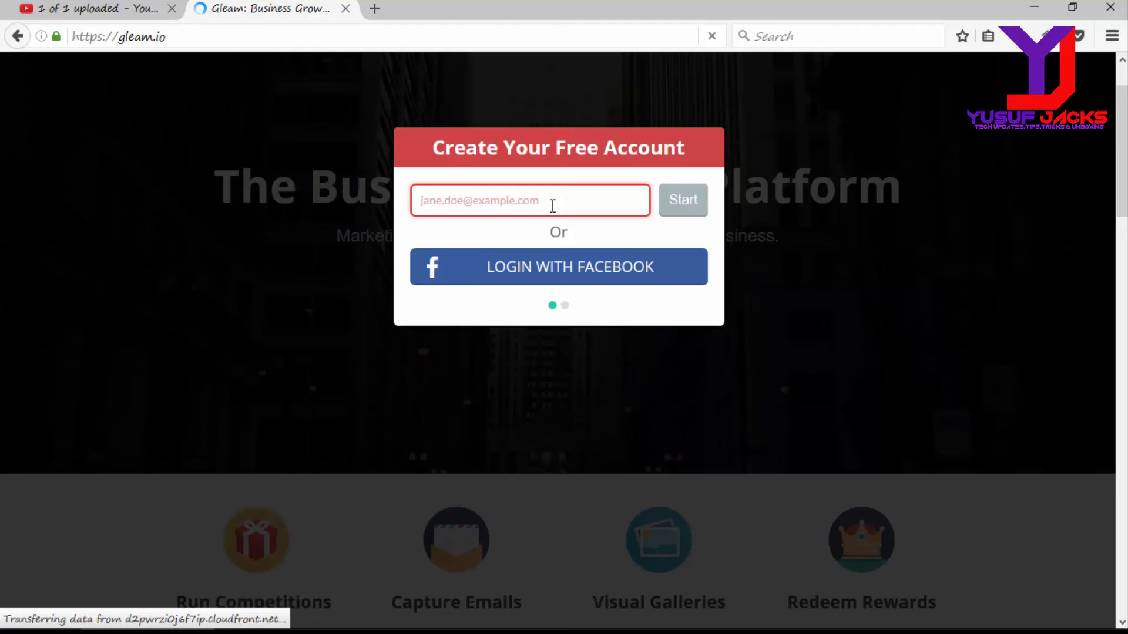
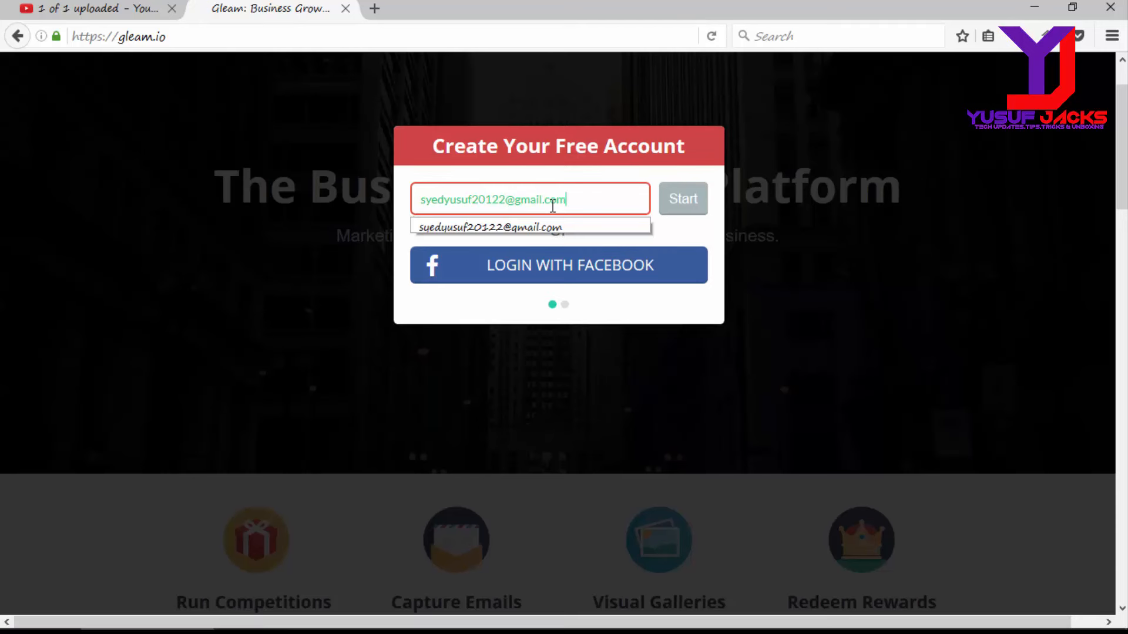
{"action": "left_click", "coordinate": [681, 202]}
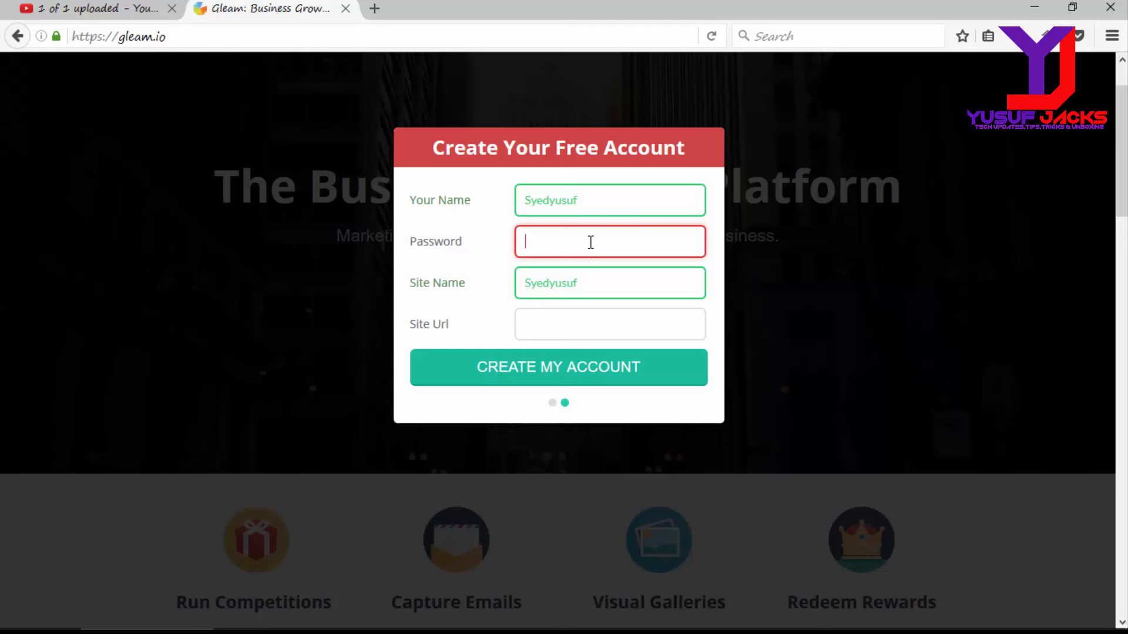
Step: Fill in the account password and open a new browser tab
{"action": "type", "text": "******"}
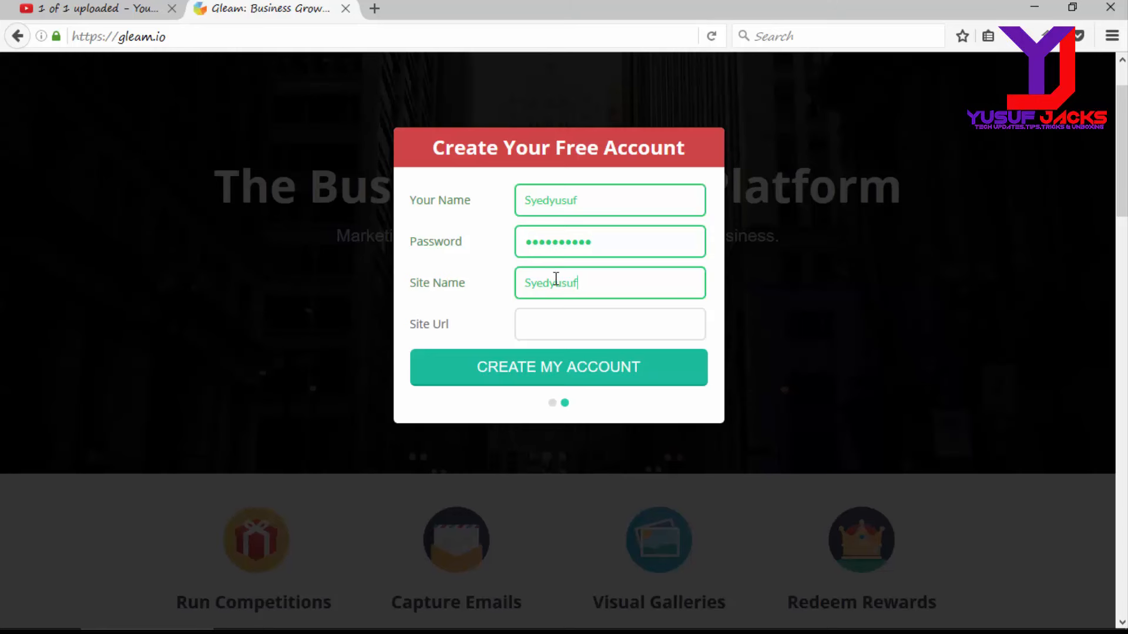
{"action": "left_click", "coordinate": [375, 9]}
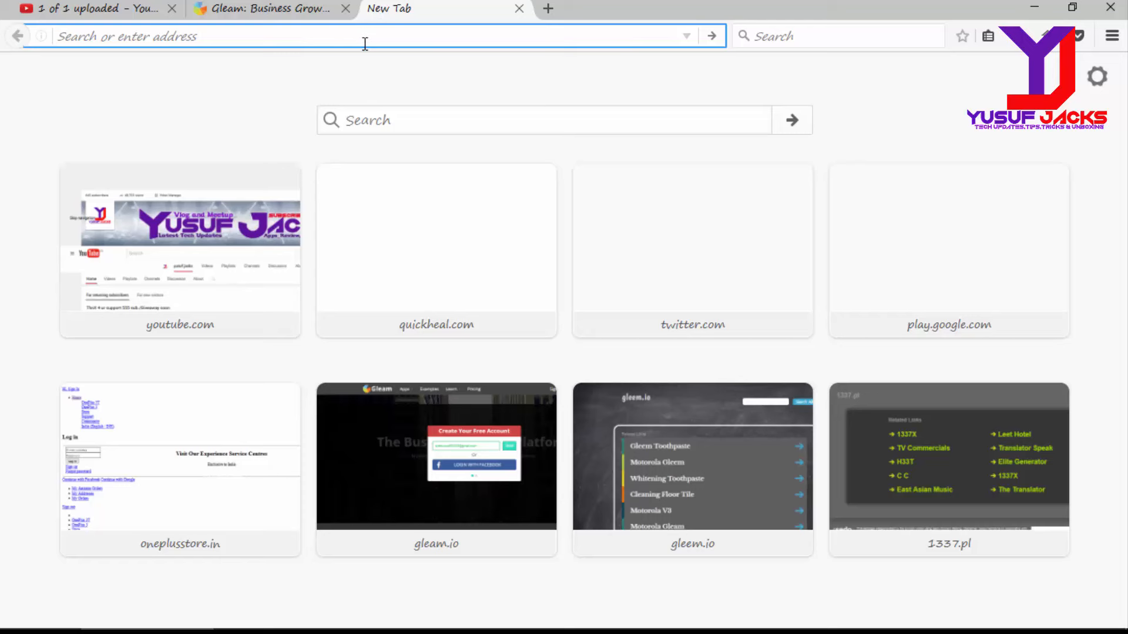
Step: Copy the YouTube channel's URL and paste it into Gleam's Site Url field
{"action": "type", "text": "sy"}
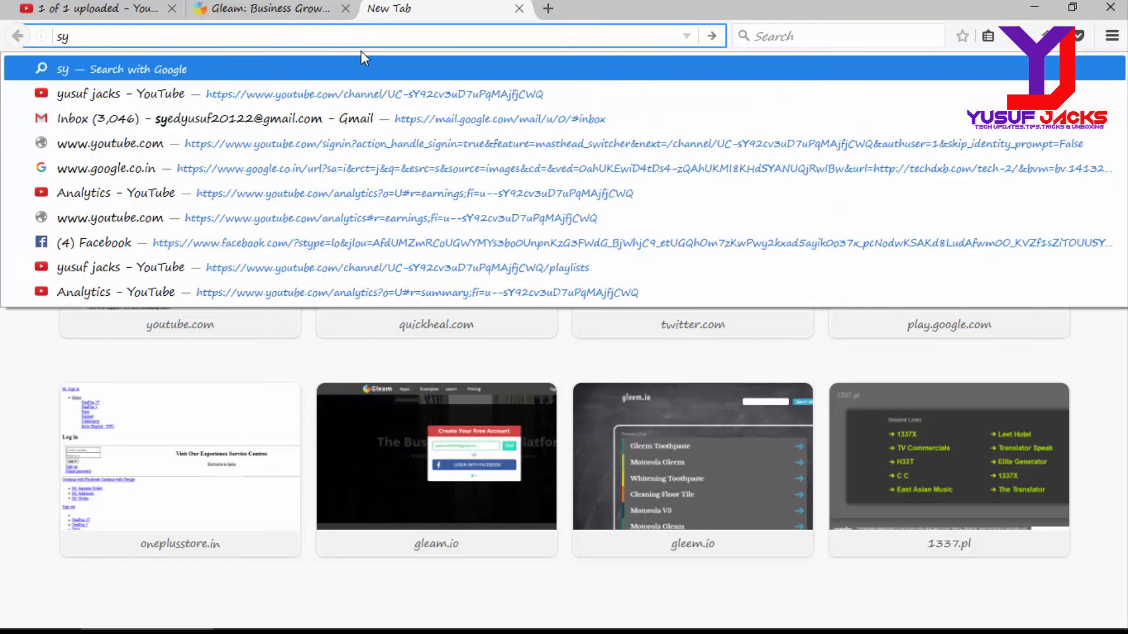
{"action": "left_click", "coordinate": [350, 93]}
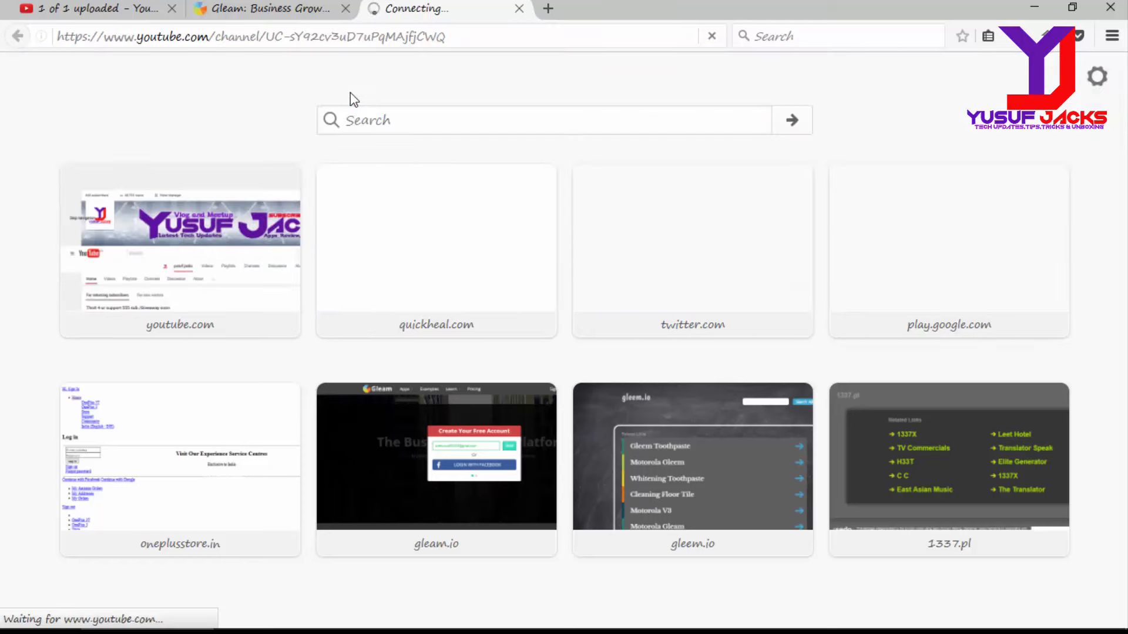
{"action": "left_click", "coordinate": [348, 39]}
{"action": "right_click", "coordinate": [348, 40]}
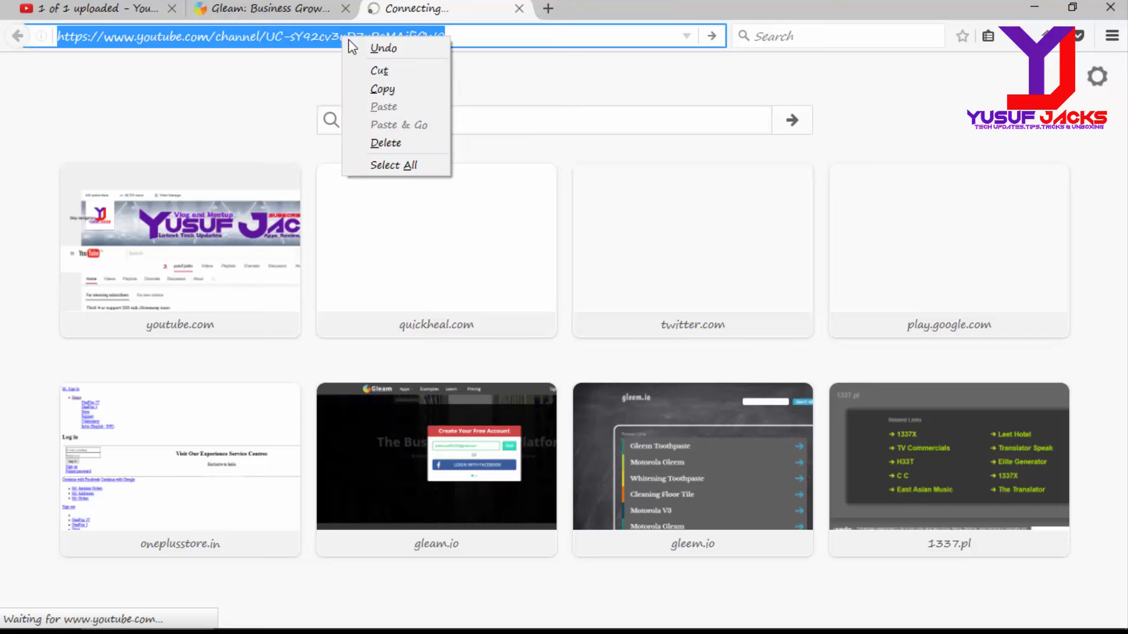
{"action": "left_click", "coordinate": [383, 89]}
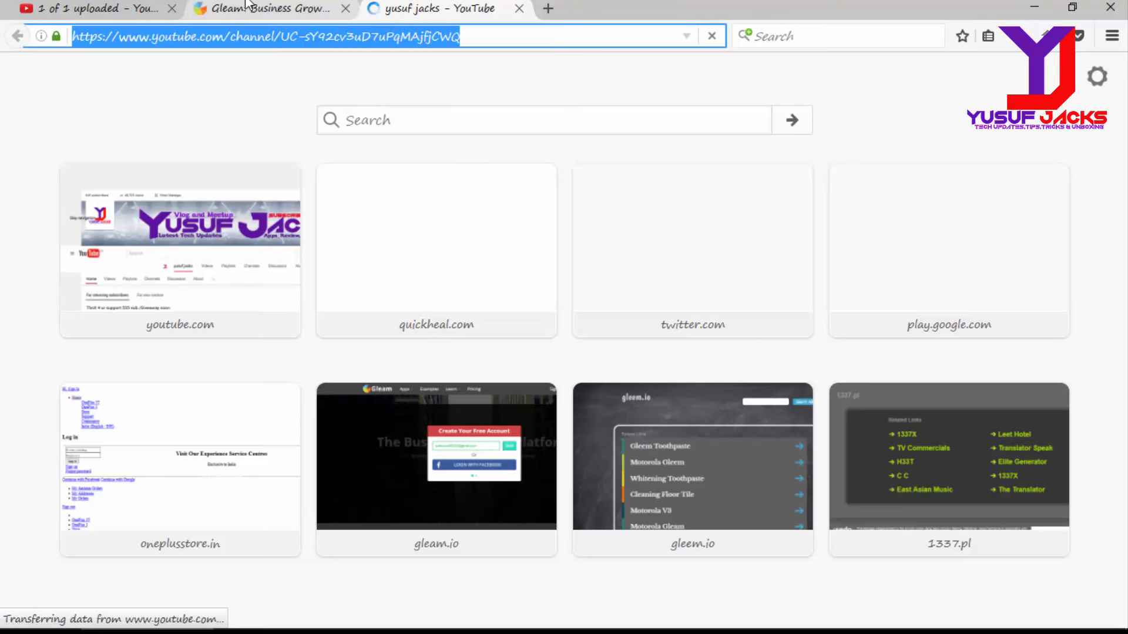
{"action": "left_click", "coordinate": [258, 8]}
{"action": "left_click", "coordinate": [554, 318]}
{"action": "key", "text": "ctrl+v"}
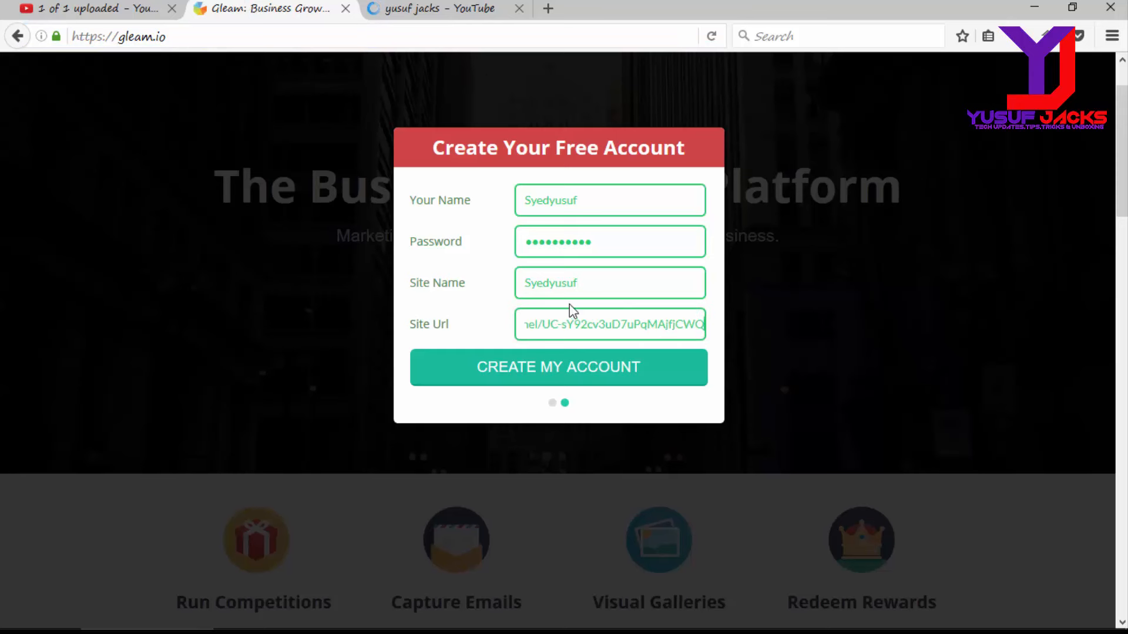
Step: Replace the Site Name with the channel name, create the account, and save the login
{"action": "left_click", "coordinate": [595, 294]}
{"action": "key", "text": "BackSpace"}
{"action": "key", "text": "BackSpace"}
{"action": "key", "text": "BackSpace"}
{"action": "key", "text": "BackSpace"}
{"action": "key", "text": "BackSpace"}
{"action": "key", "text": "BackSpace"}
{"action": "key", "text": "BackSpace"}
{"action": "key", "text": "BackSpace"}
{"action": "key", "text": "BackSpace"}
{"action": "left_click", "coordinate": [587, 377]}
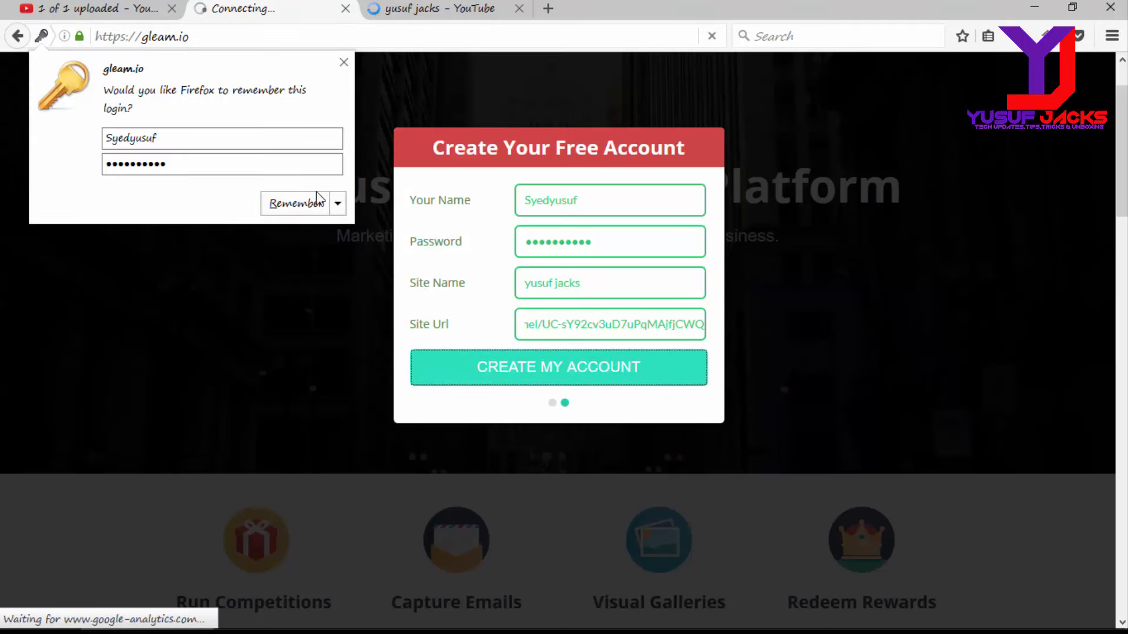
{"action": "left_click", "coordinate": [306, 206]}
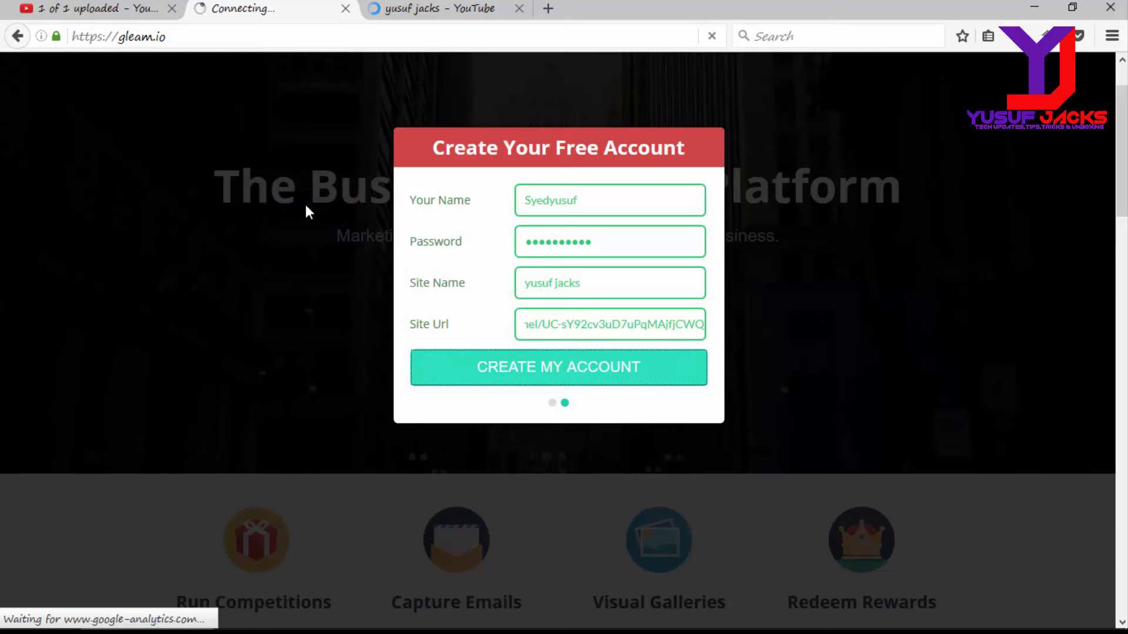
Step: Open the 'Confirm Your Gleam Email' message in Gmail and click Confirm My Account
{"action": "left_click", "coordinate": [548, 8]}
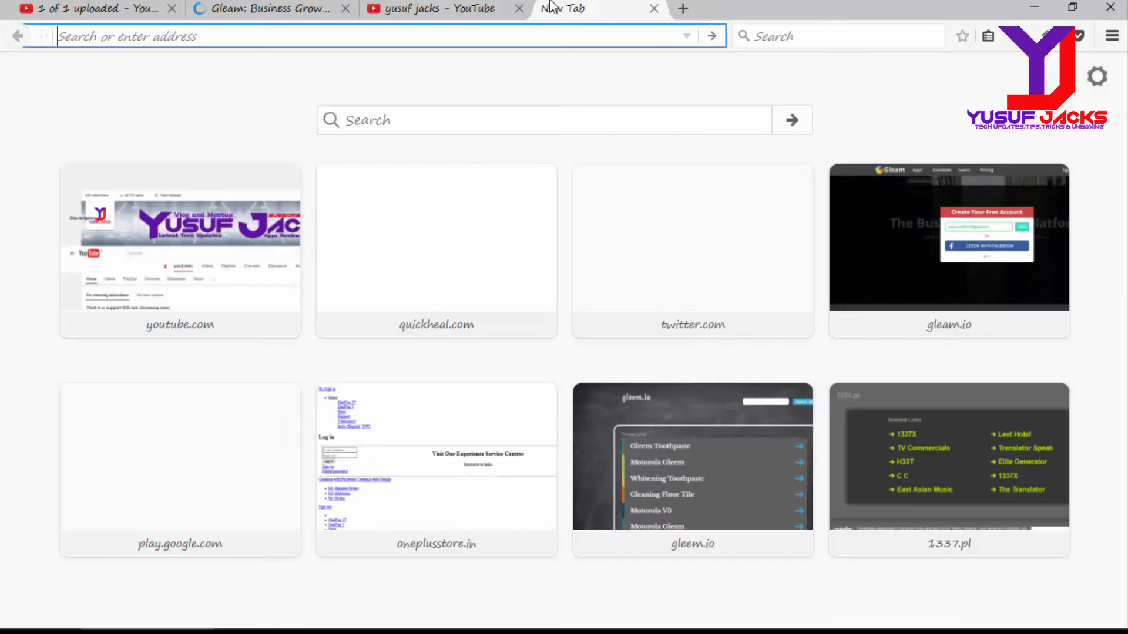
{"action": "type", "text": "mail"}
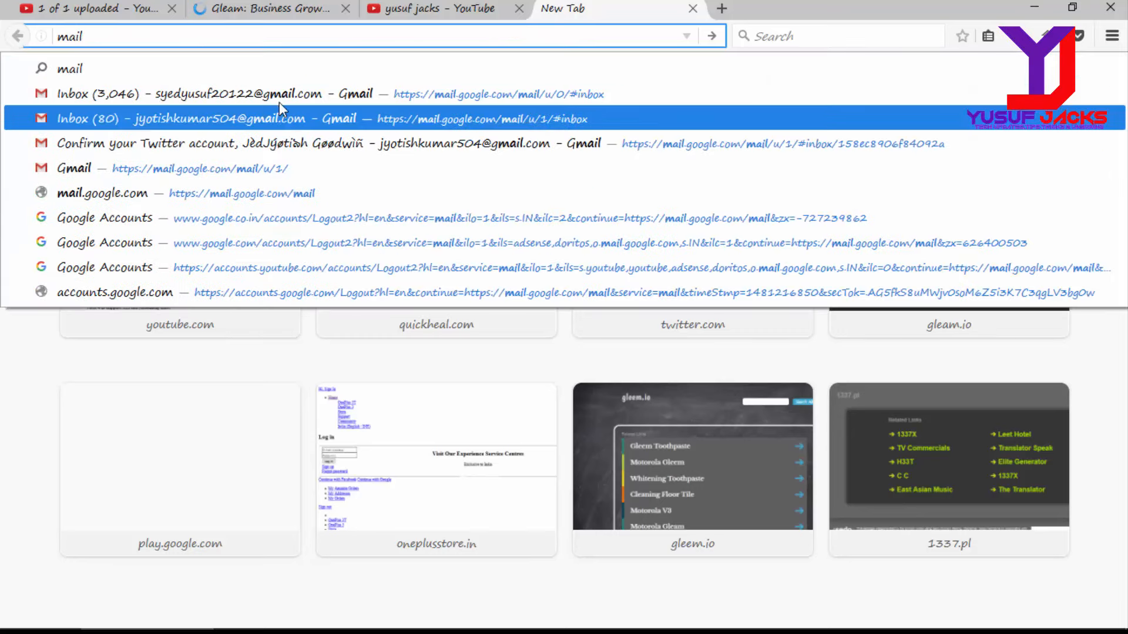
{"action": "left_click", "coordinate": [300, 95]}
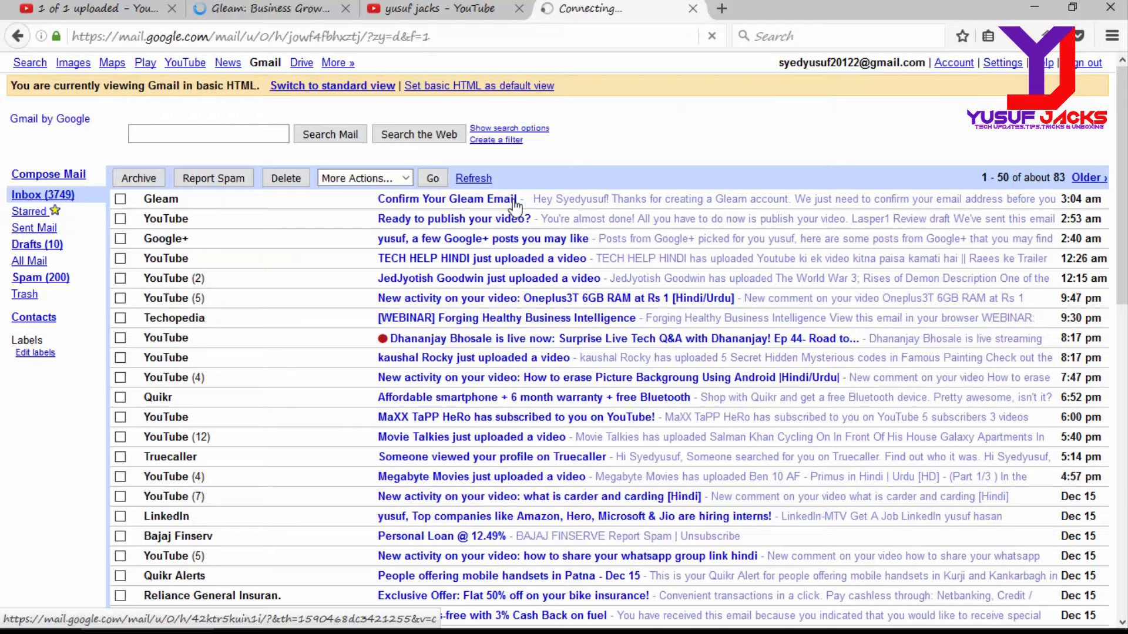
{"action": "left_click", "coordinate": [513, 201]}
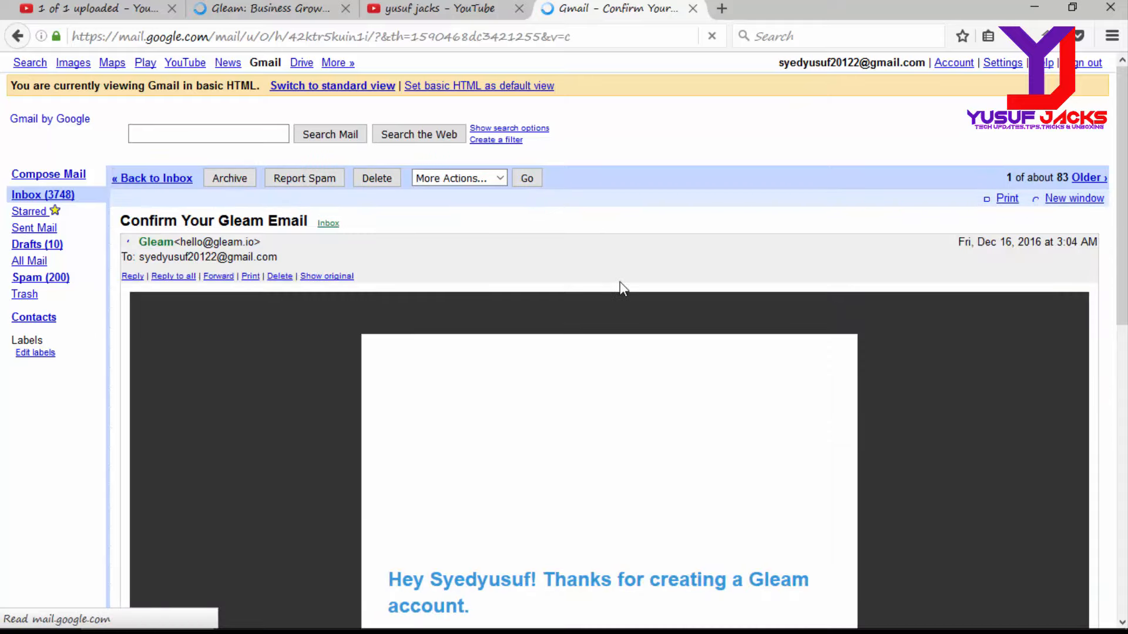
{"action": "scroll", "coordinate": [967, 371], "scroll_direction": "down", "scroll_amount": 5}
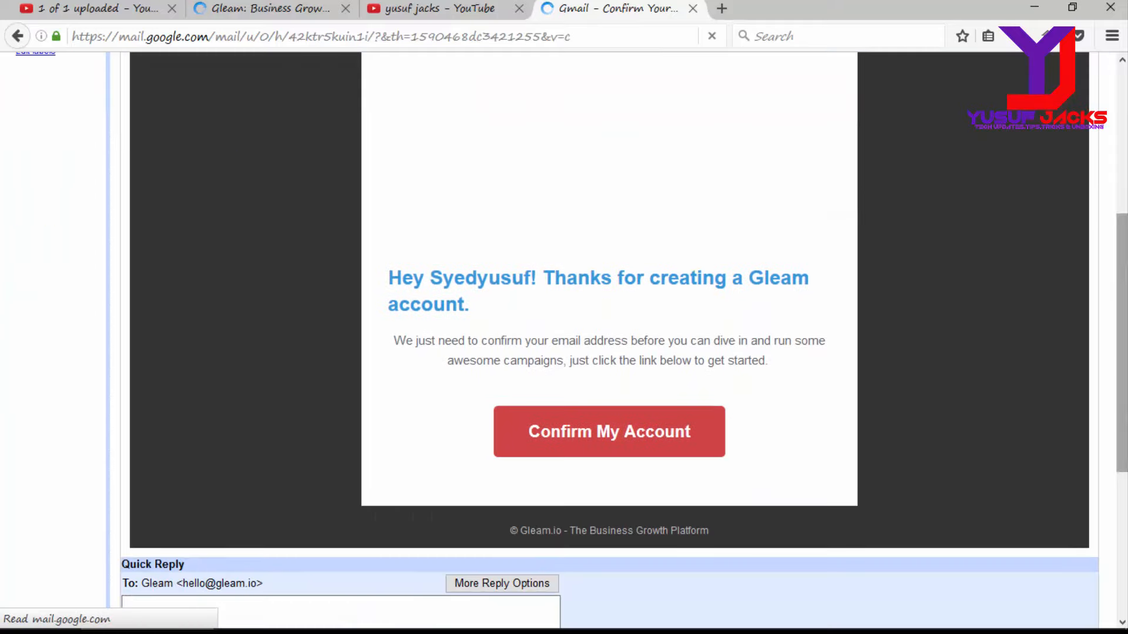
{"action": "left_click", "coordinate": [634, 454]}
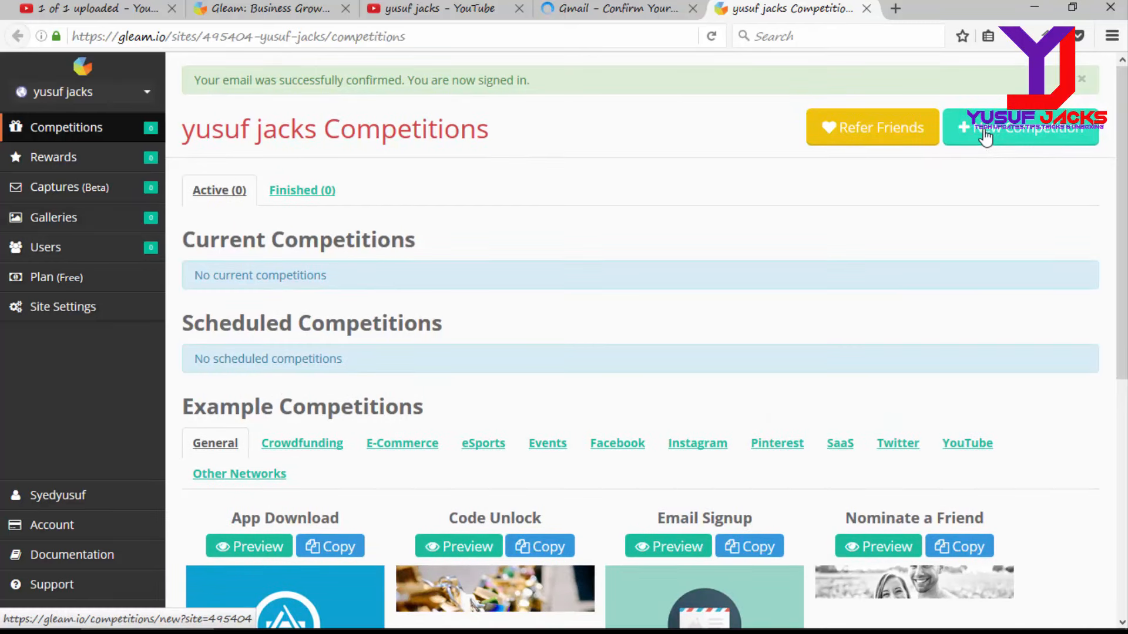
Step: Start a new competition from the Competitions page
{"action": "left_click", "coordinate": [986, 138]}
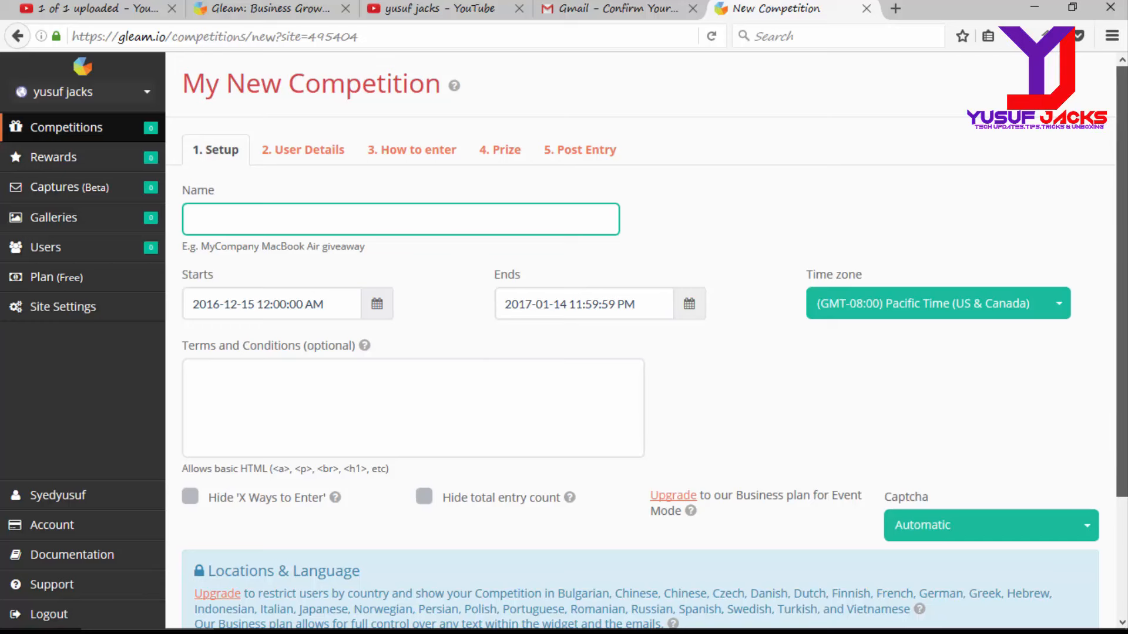
{"action": "scroll", "coordinate": [647, 323], "scroll_direction": "down", "scroll_amount": 2}
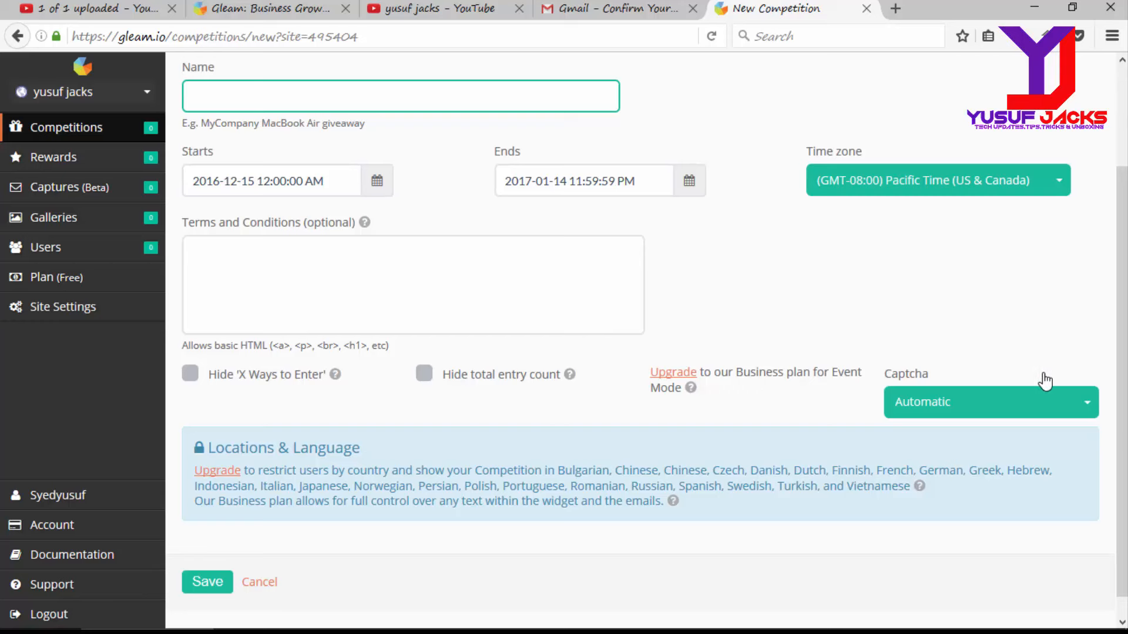
{"action": "left_click_drag", "start_coordinate": [1121, 358], "coordinate": [1123, 257]}
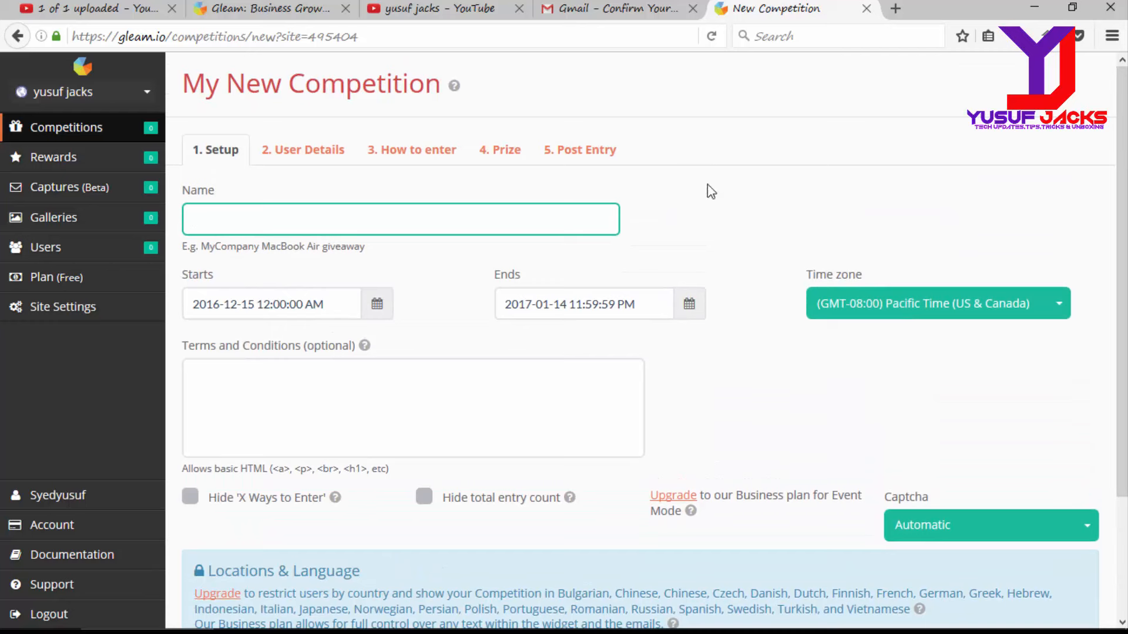
{"action": "left_click", "coordinate": [325, 155]}
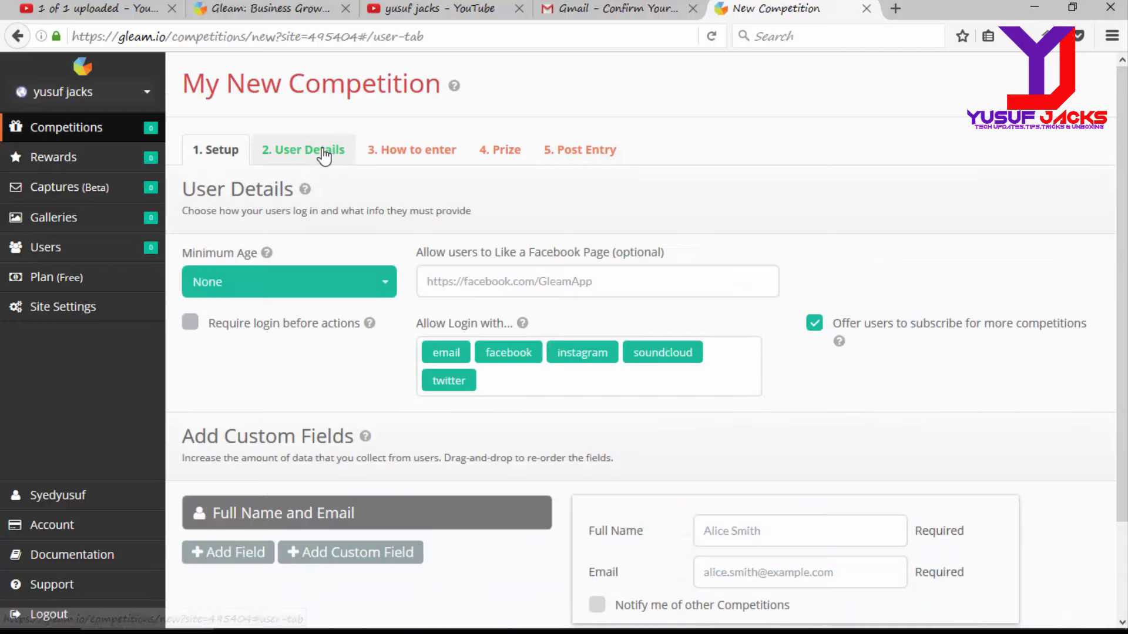
{"action": "left_click", "coordinate": [426, 165]}
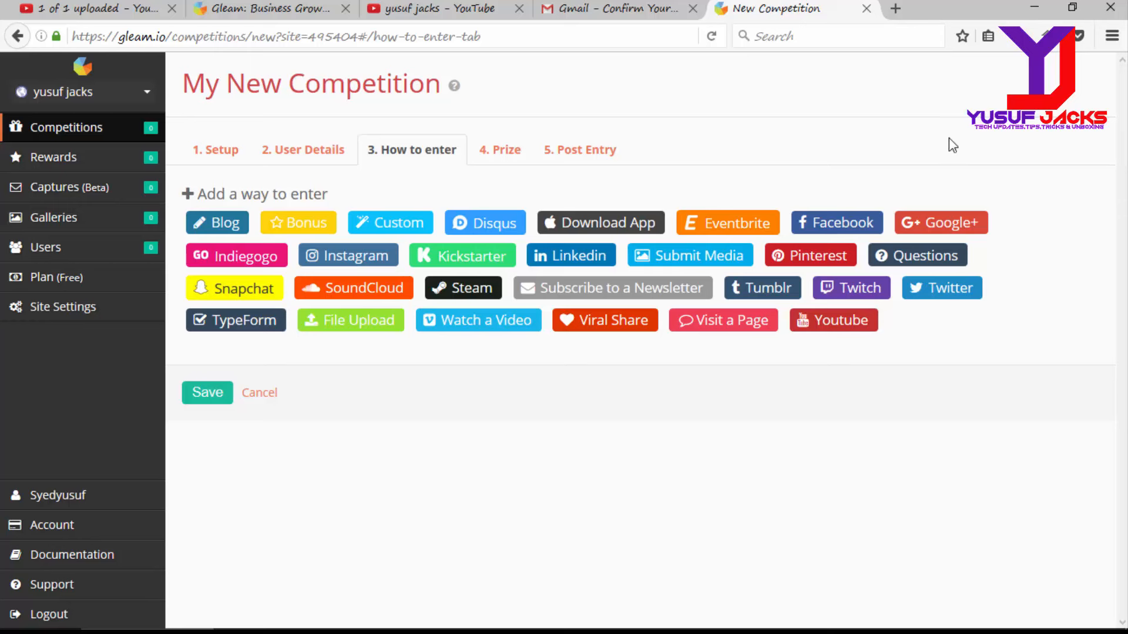
{"action": "left_click", "coordinate": [503, 151]}
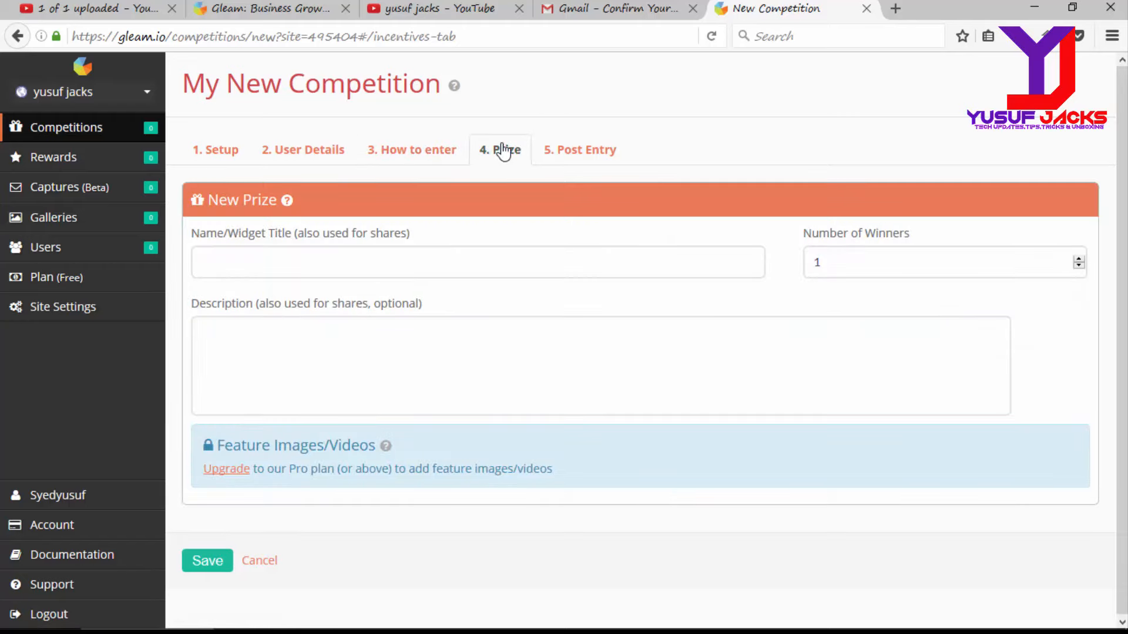
{"action": "left_click", "coordinate": [565, 153]}
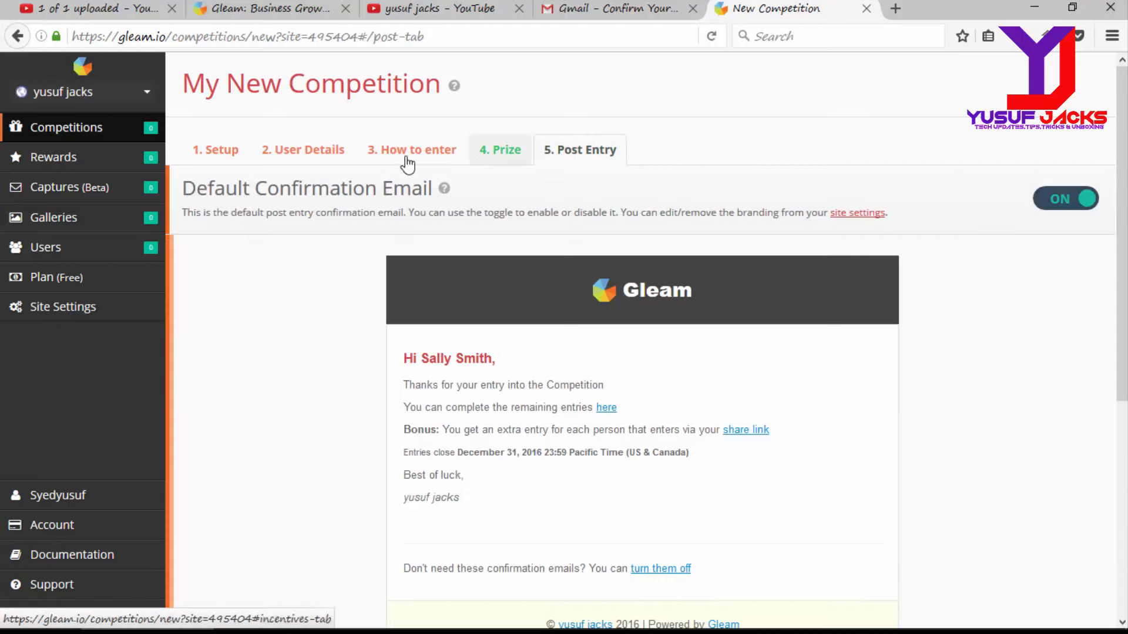
{"action": "left_click", "coordinate": [220, 154]}
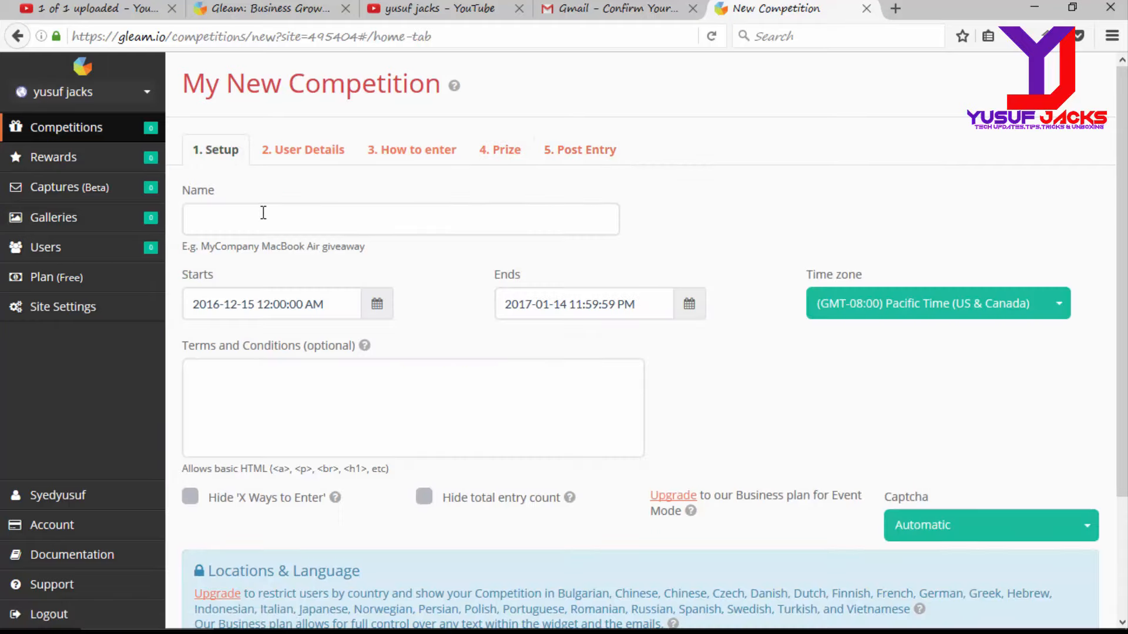
Step: Allow login with YouTube and email only, then go to the How to enter step
{"action": "left_click_drag", "start_coordinate": [1122, 452], "coordinate": [1122, 429]}
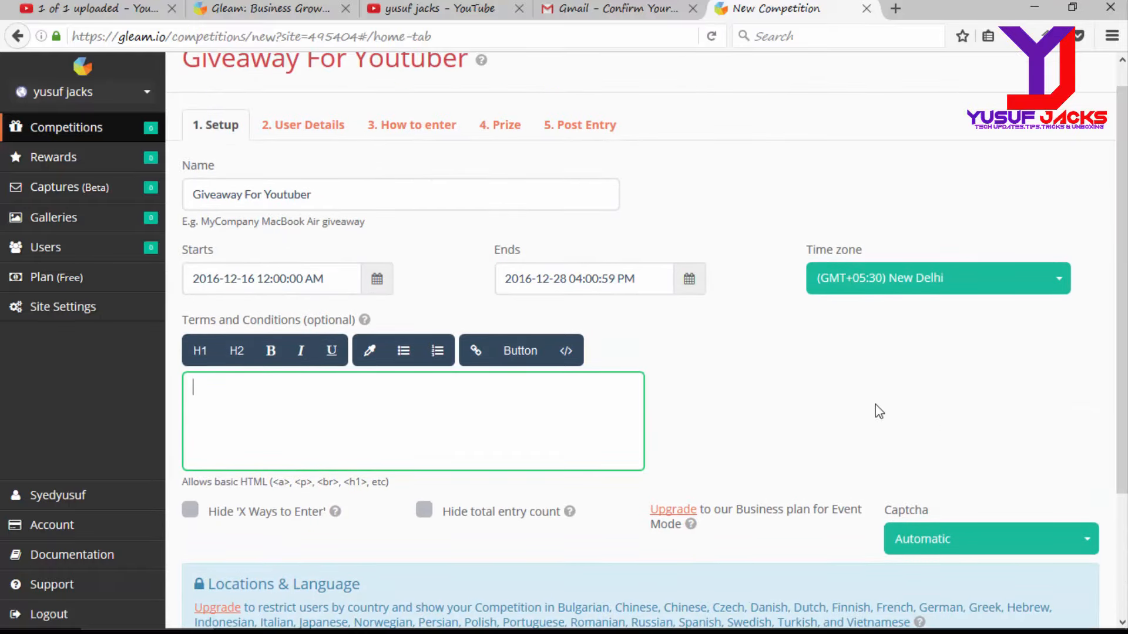
{"action": "left_click", "coordinate": [329, 126]}
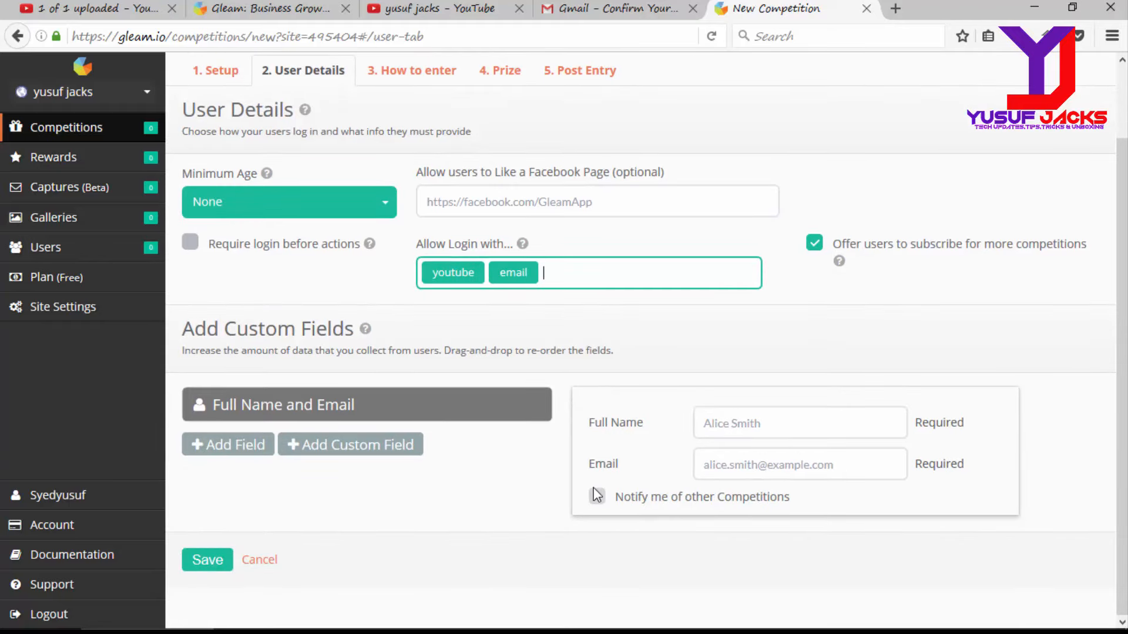
{"action": "left_click", "coordinate": [392, 75]}
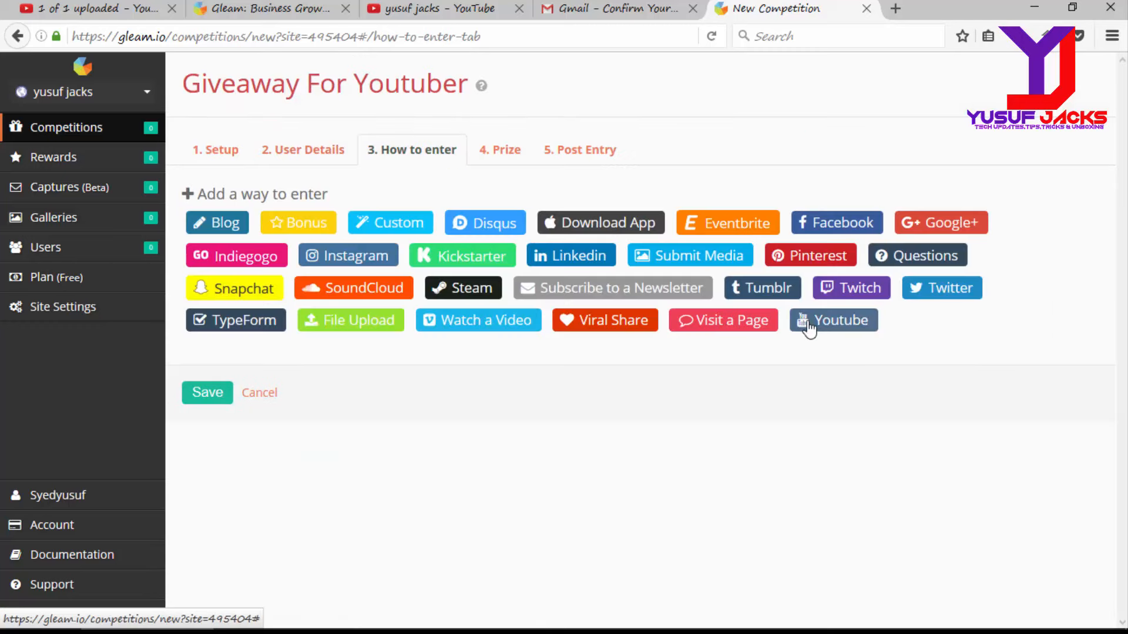
Step: Show the YouTube entry options under Add a way to enter
{"action": "left_click", "coordinate": [813, 330]}
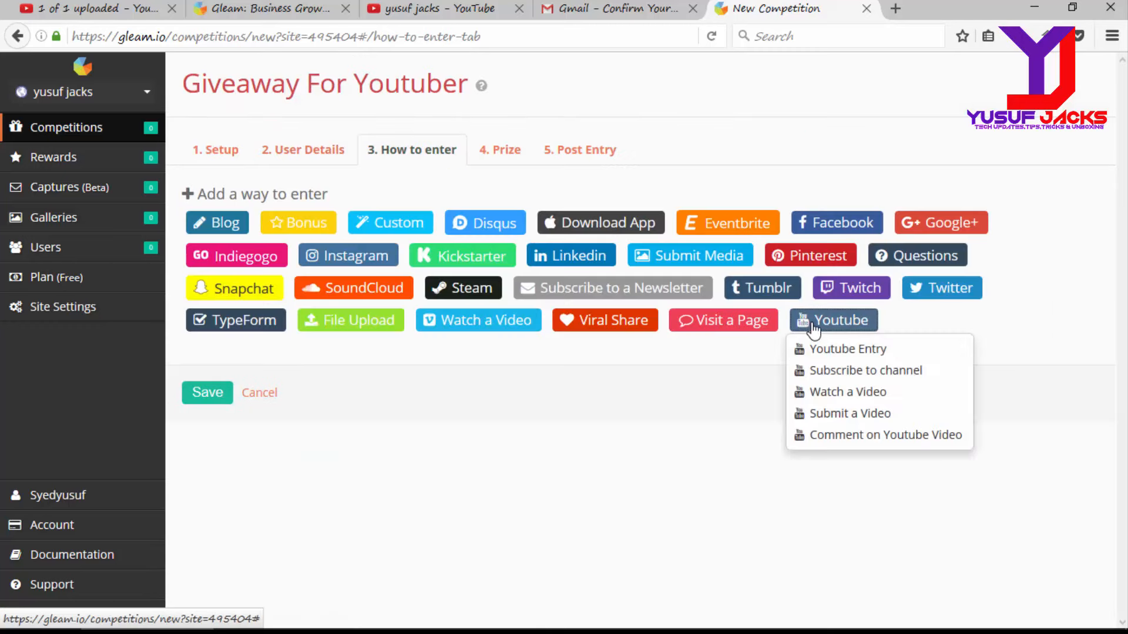
Step: Add a Subscribe to channel entry and set terms banning fake ids and requiring both channels
{"action": "left_click", "coordinate": [841, 371]}
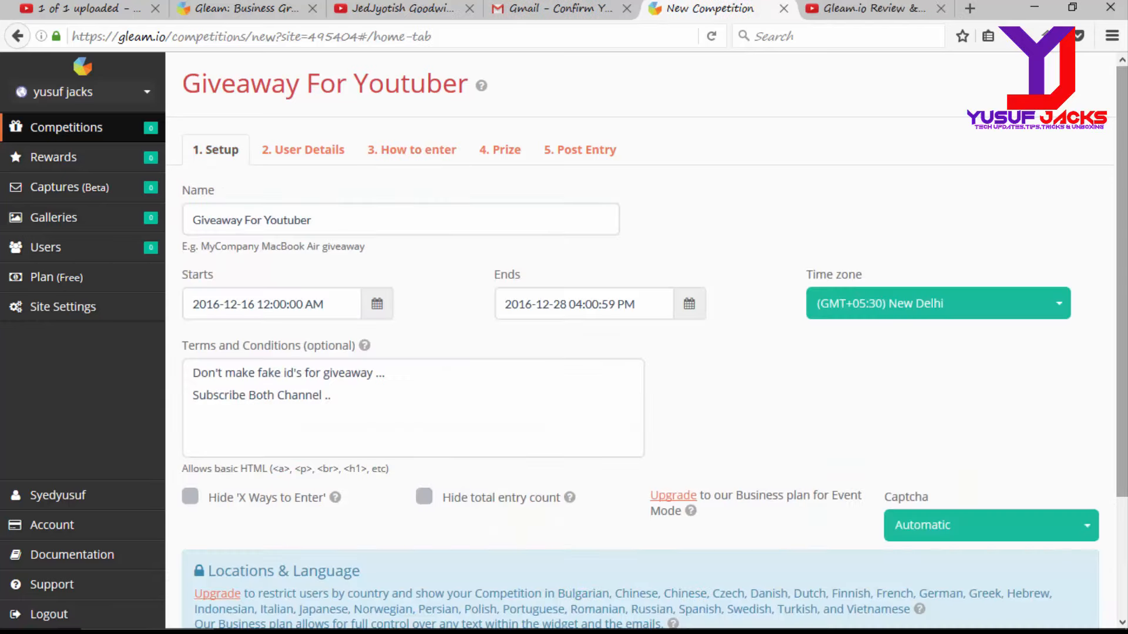
{"action": "scroll", "coordinate": [1121, 311], "scroll_direction": "down", "scroll_amount": 2}
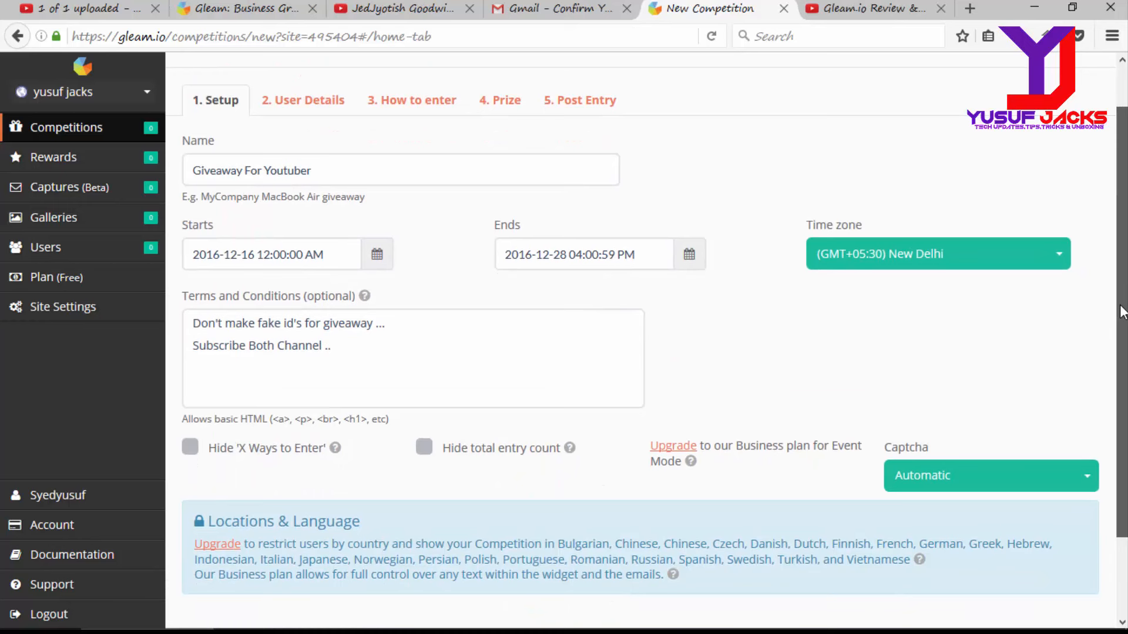
{"action": "left_click", "coordinate": [349, 172]}
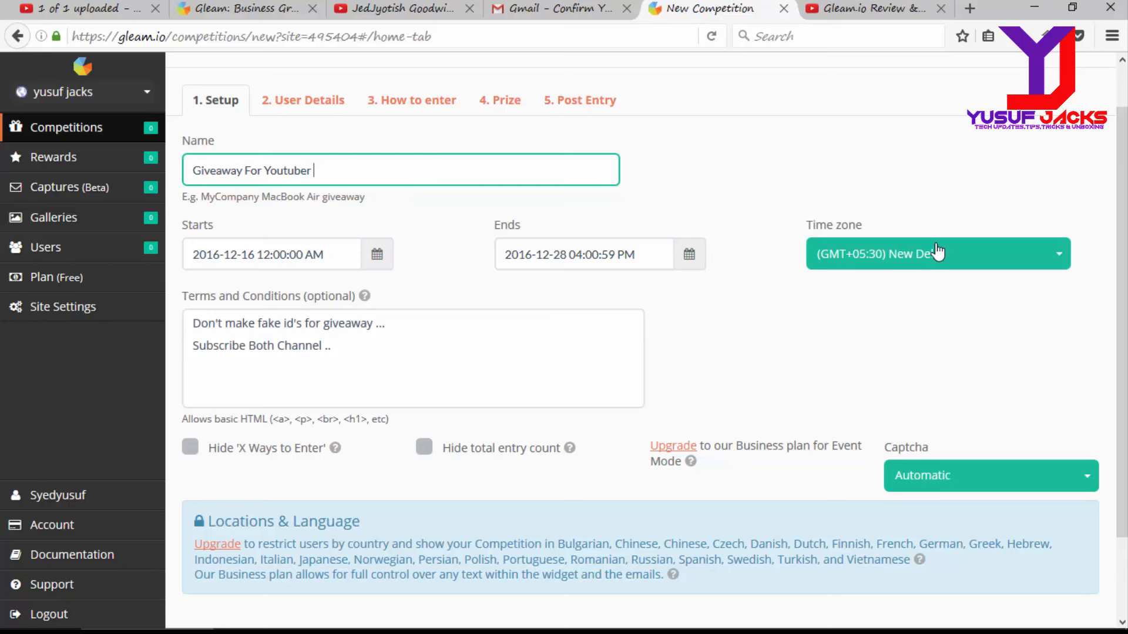
{"action": "scroll", "coordinate": [1105, 235], "scroll_direction": "down", "scroll_amount": 2}
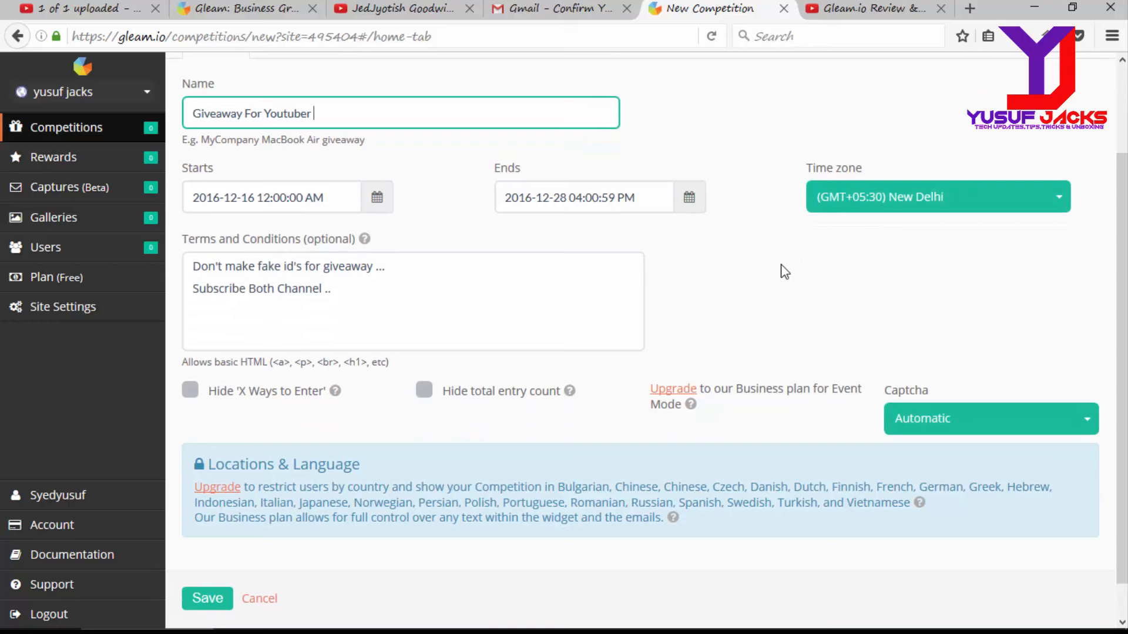
{"action": "scroll", "coordinate": [1123, 397], "scroll_direction": "down", "scroll_amount": 1}
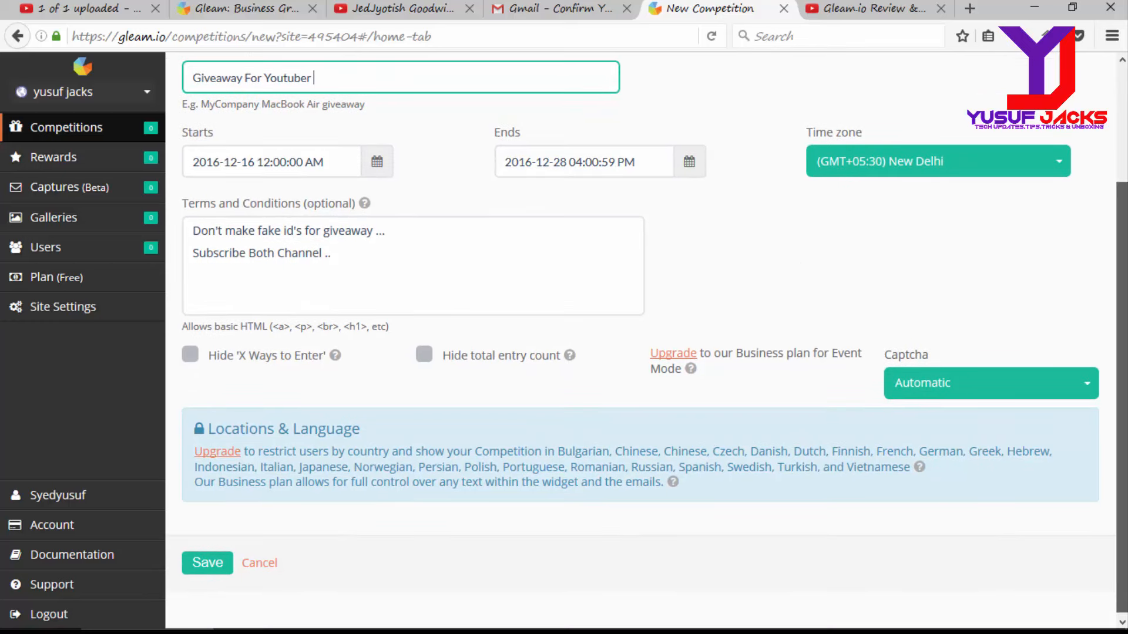
{"action": "scroll", "coordinate": [1122, 382], "scroll_direction": "up", "scroll_amount": 1}
{"action": "scroll", "coordinate": [1035, 271], "scroll_direction": "up", "scroll_amount": 1}
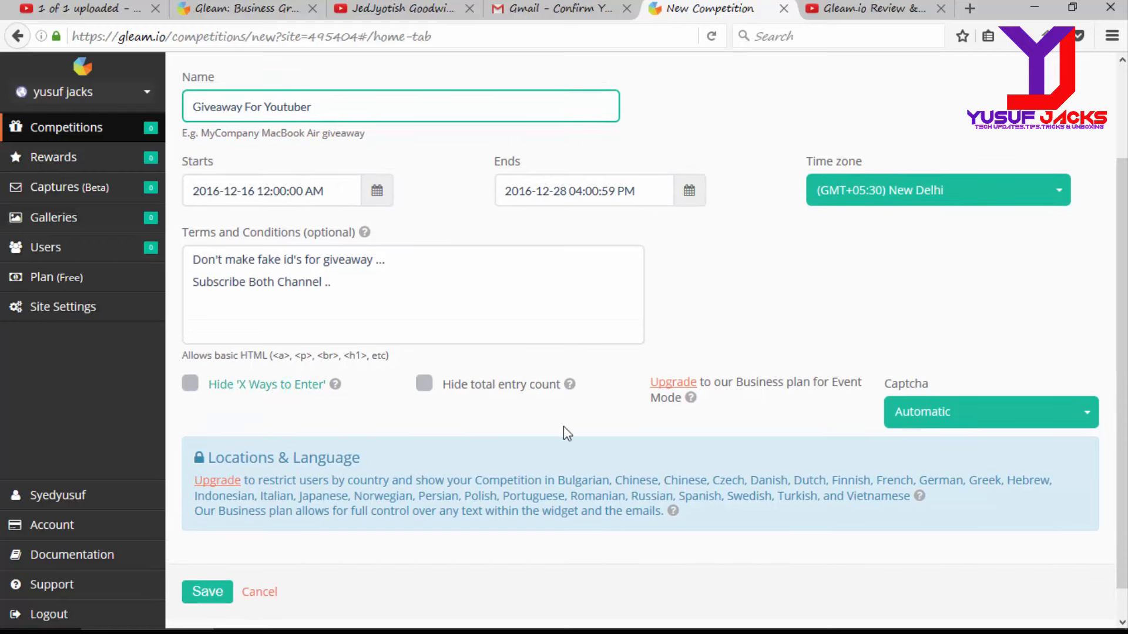
{"action": "left_click", "coordinate": [1107, 217]}
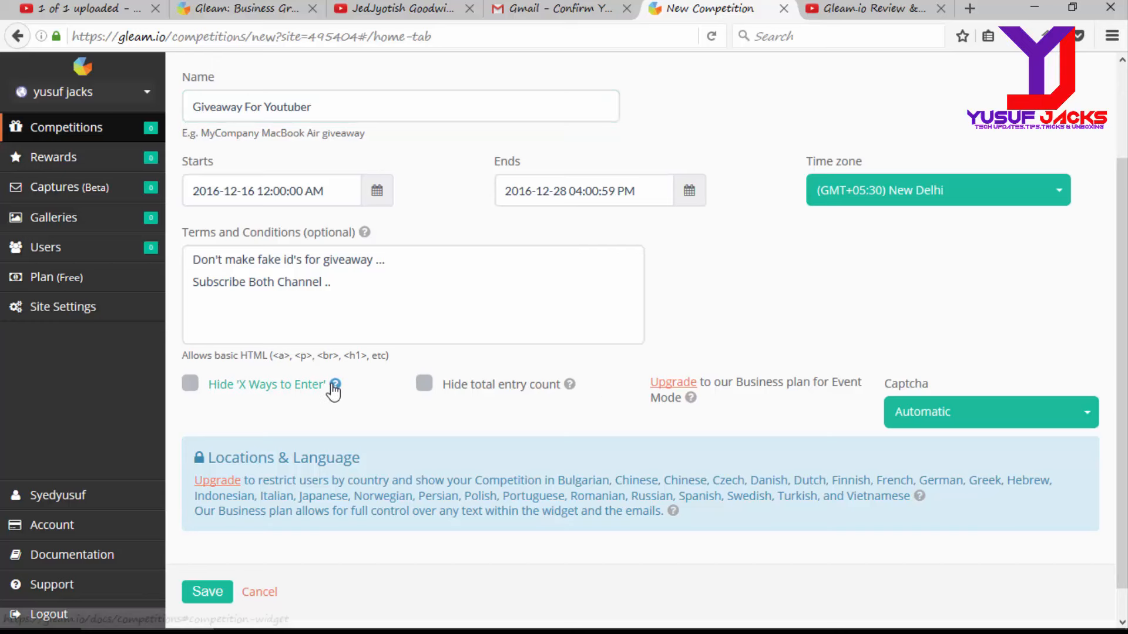
{"action": "scroll", "coordinate": [587, 352], "scroll_direction": "up", "scroll_amount": 2}
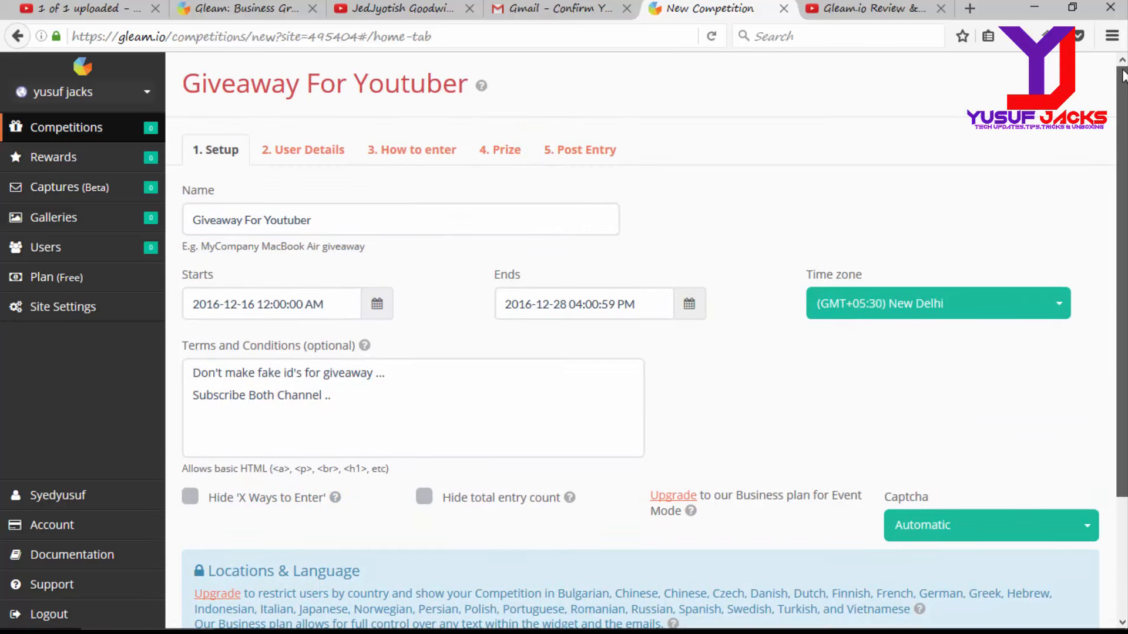
Step: In User Details, edit the Facebook page field and tick 'Notify me of other Competitions'
{"action": "left_click", "coordinate": [312, 150]}
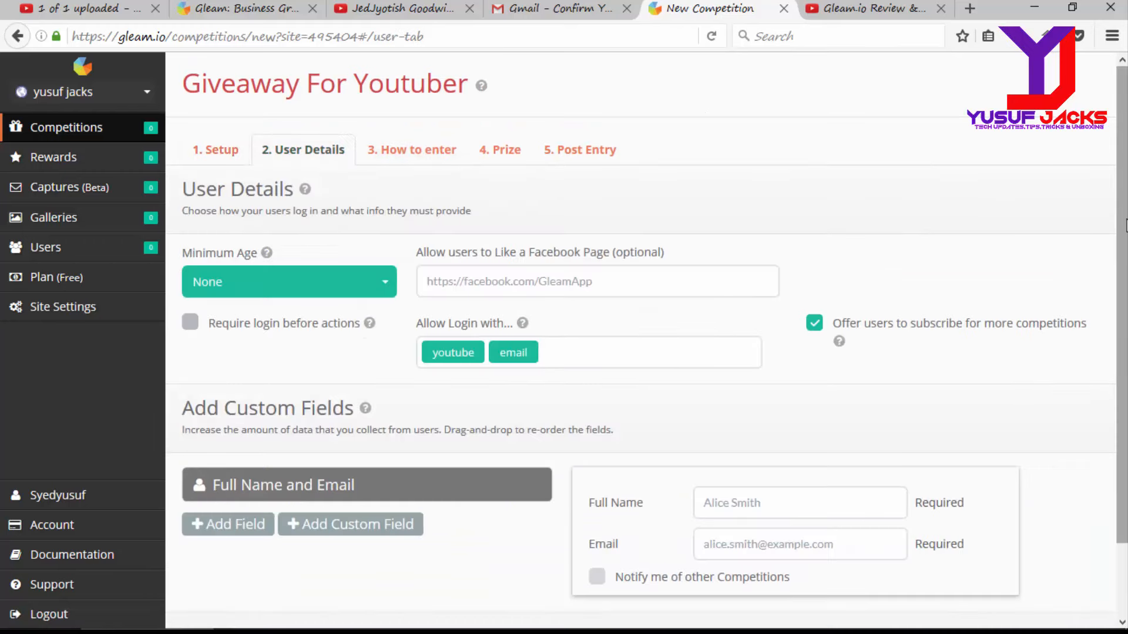
{"action": "scroll", "coordinate": [1122, 352], "scroll_direction": "down", "scroll_amount": 2}
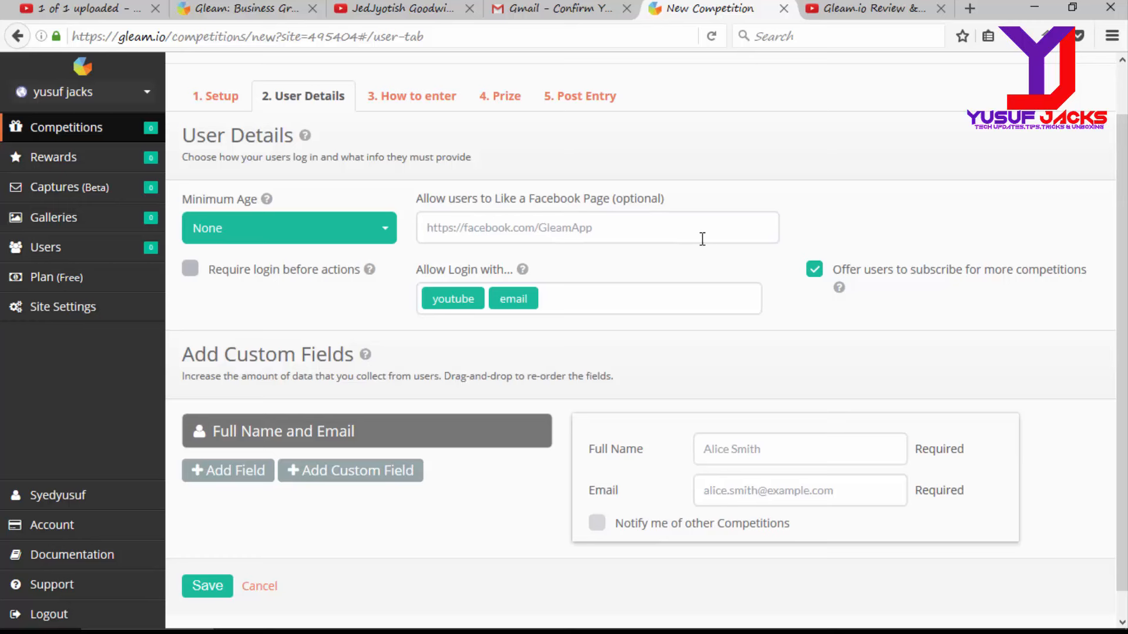
{"action": "left_click", "coordinate": [624, 222]}
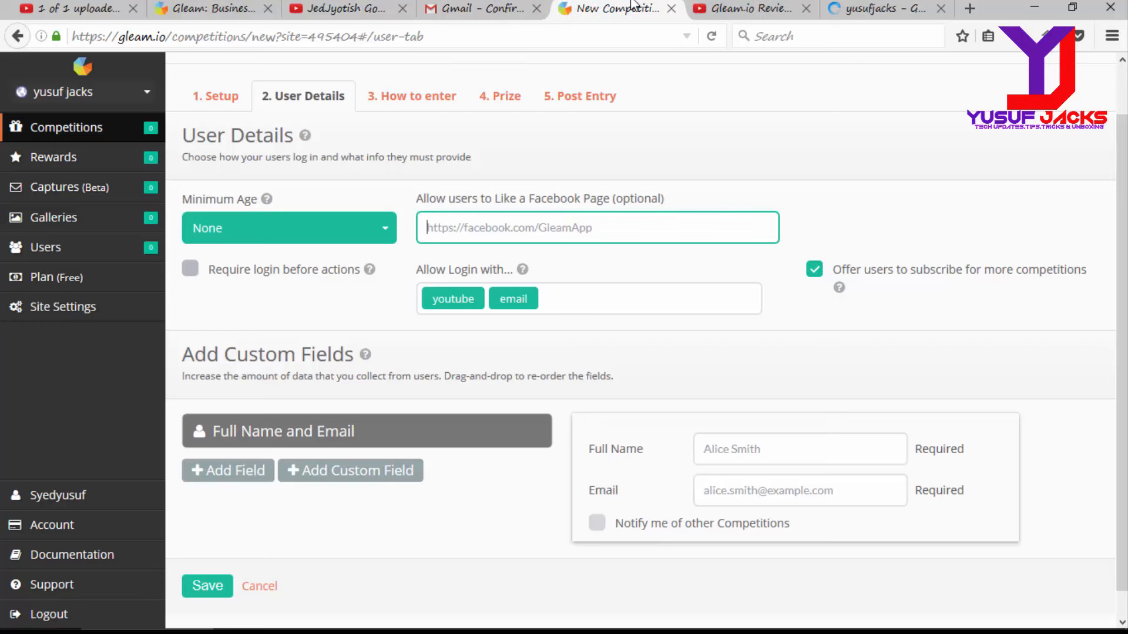
{"action": "scroll", "coordinate": [342, 380], "scroll_direction": "down", "scroll_amount": 1}
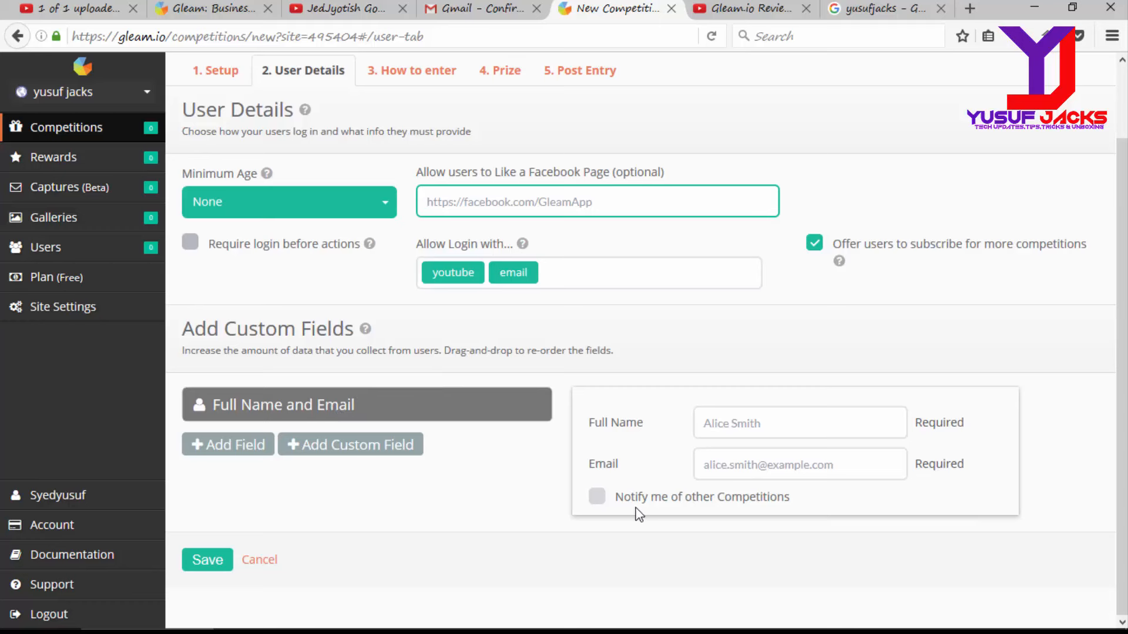
{"action": "left_click", "coordinate": [596, 500]}
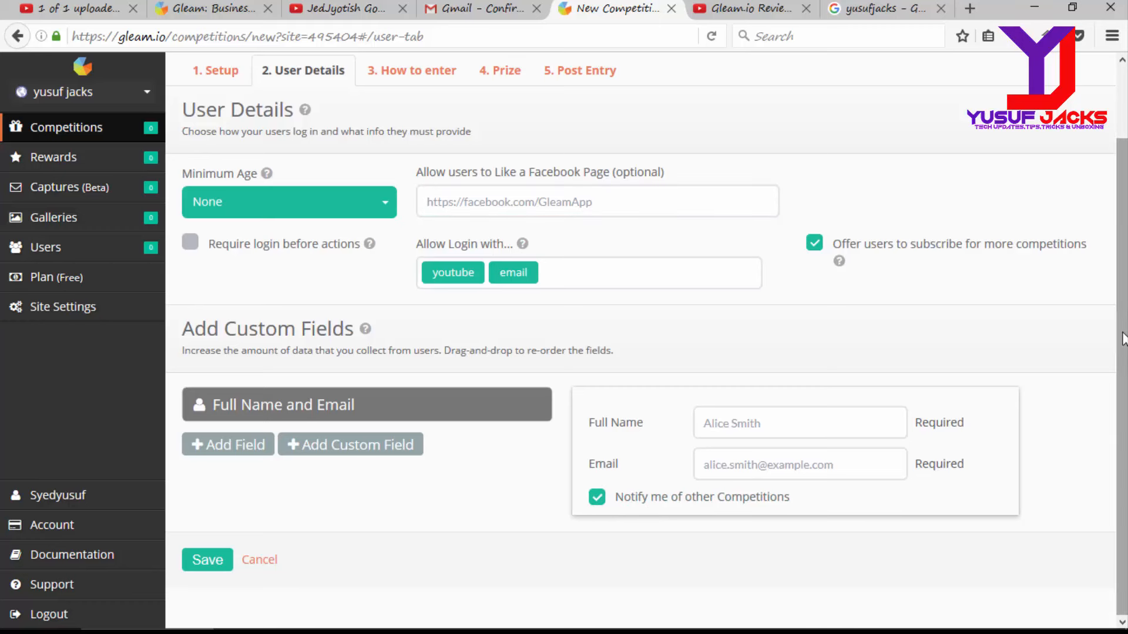
{"action": "scroll", "coordinate": [876, 270], "scroll_direction": "up", "scroll_amount": 2}
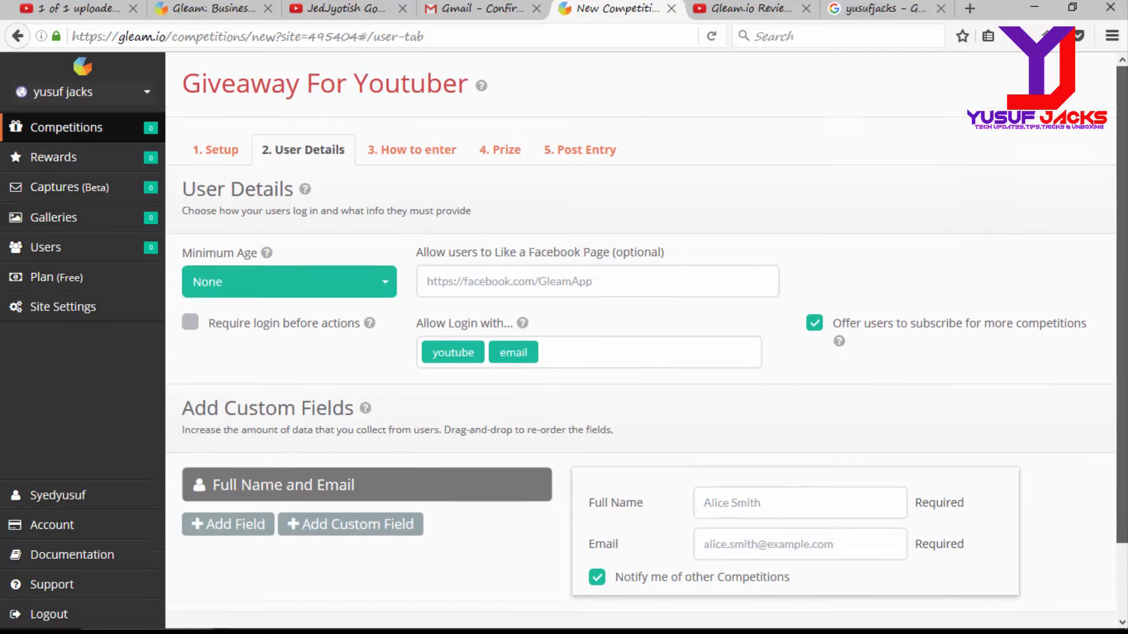
Step: Check the How to Enter entries and LinkedIn options, then bring up the 5-winner New Prize form
{"action": "left_click", "coordinate": [389, 154]}
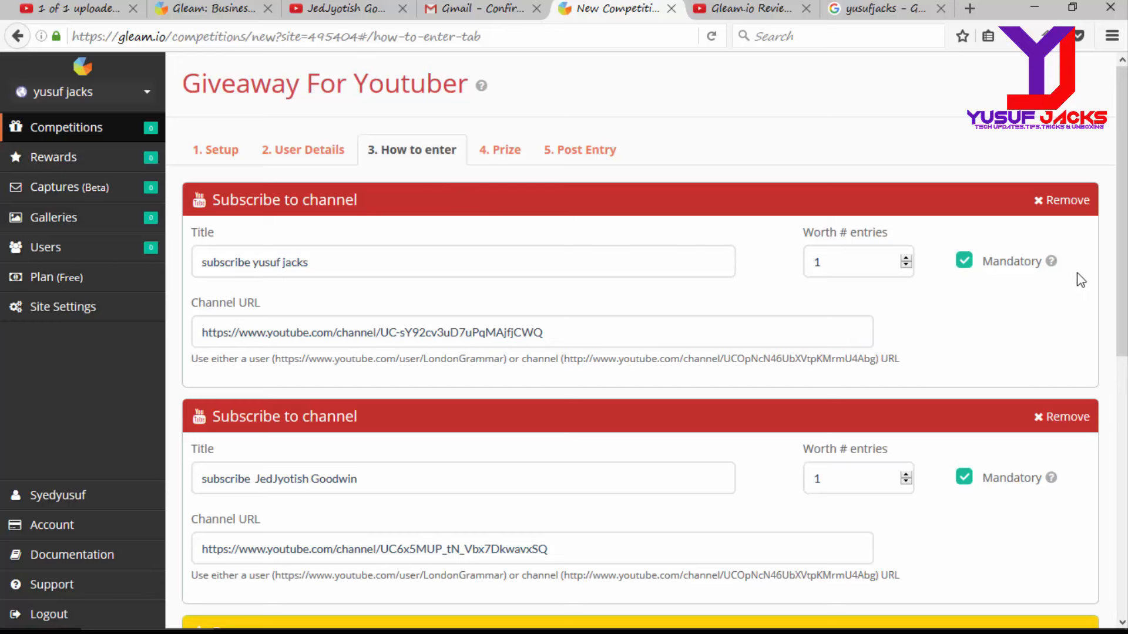
{"action": "left_click_drag", "start_coordinate": [1124, 263], "coordinate": [1125, 310]}
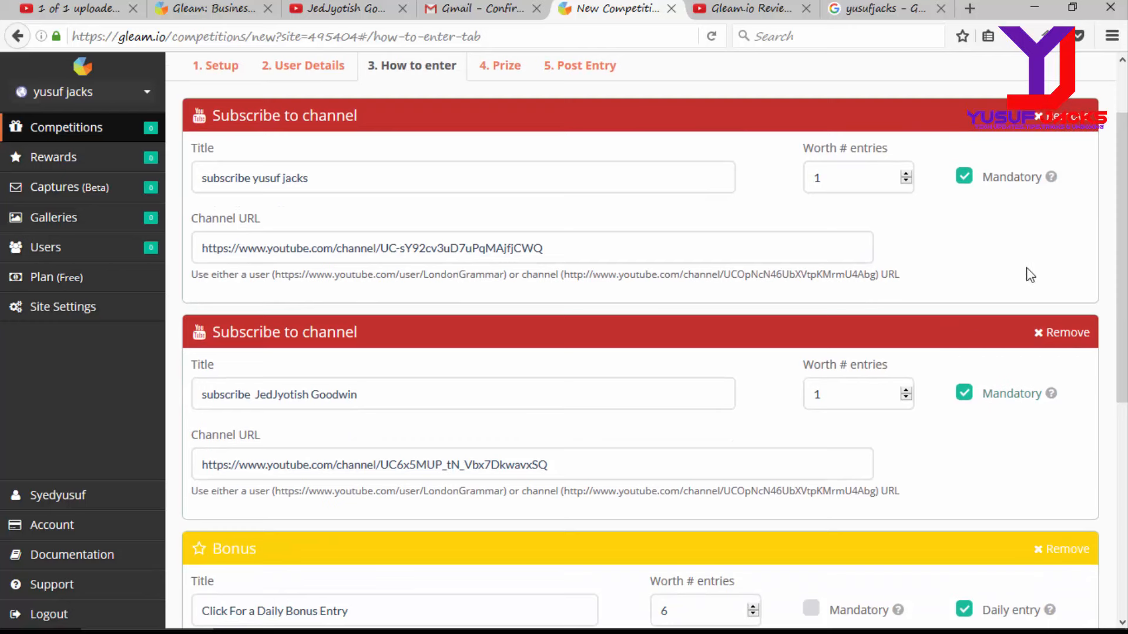
{"action": "left_click_drag", "start_coordinate": [1126, 299], "coordinate": [1114, 501]}
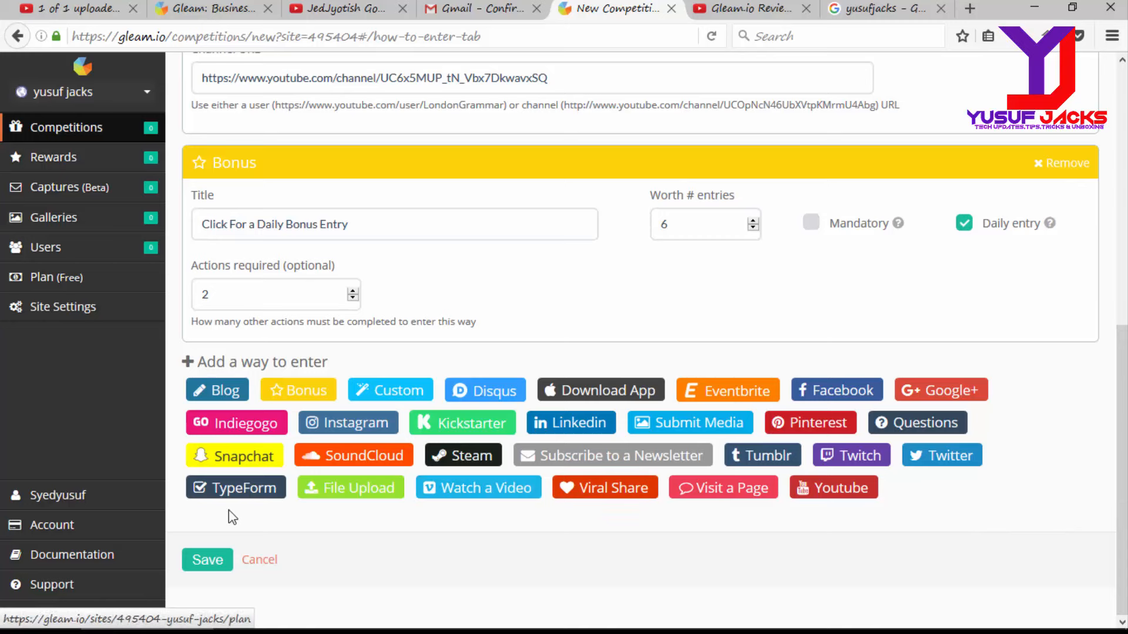
{"action": "left_click", "coordinate": [558, 424]}
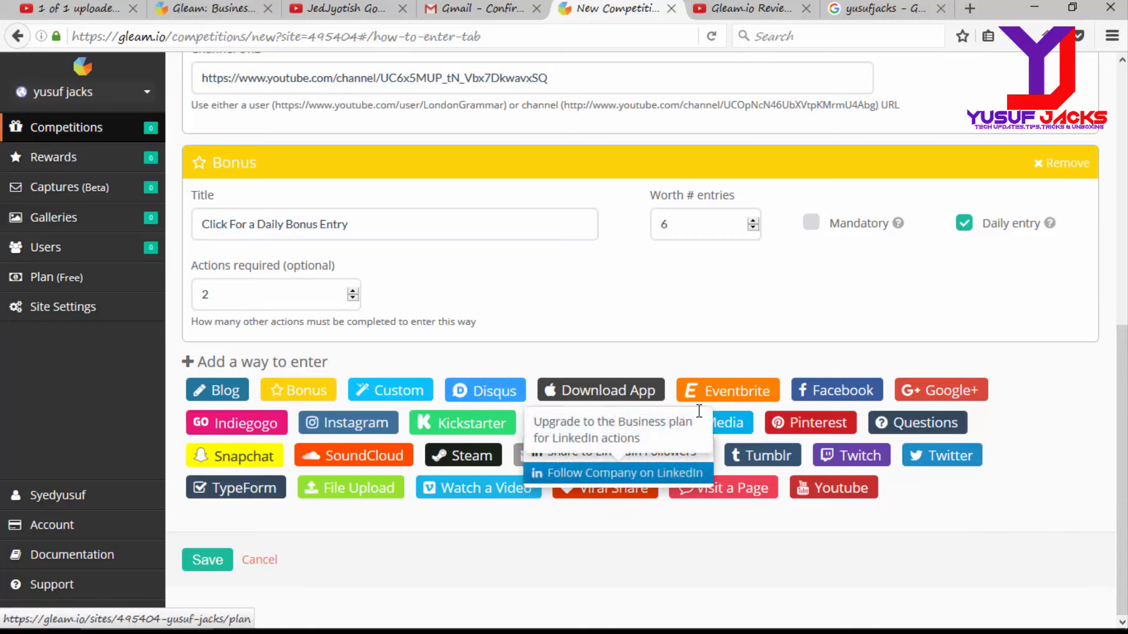
{"action": "left_click_drag", "start_coordinate": [1121, 413], "coordinate": [1122, 130]}
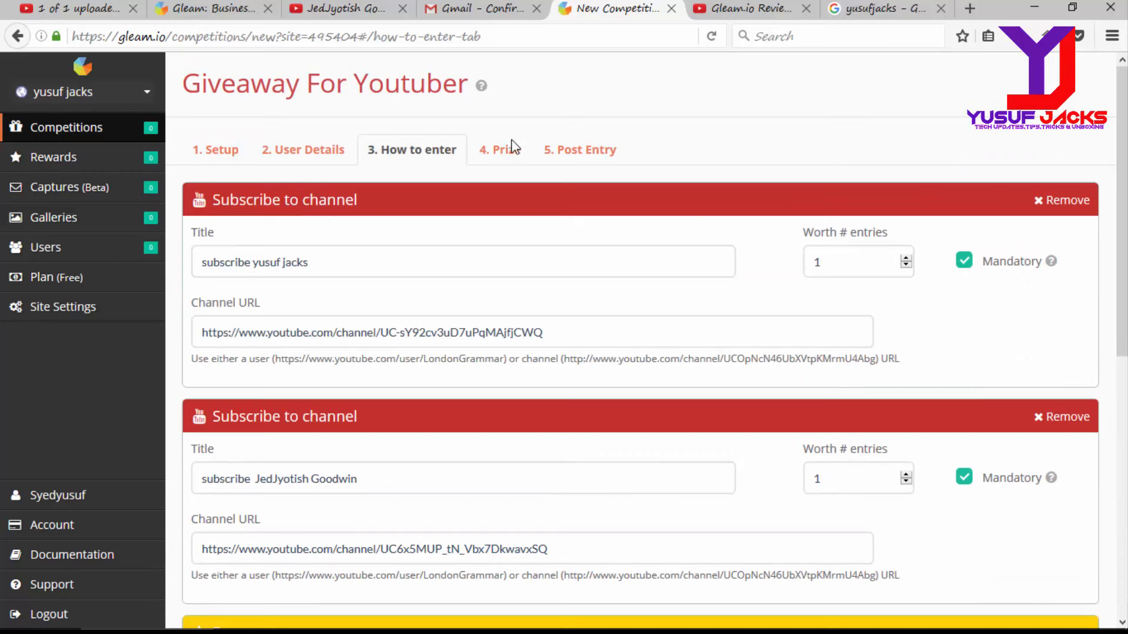
{"action": "left_click", "coordinate": [508, 154]}
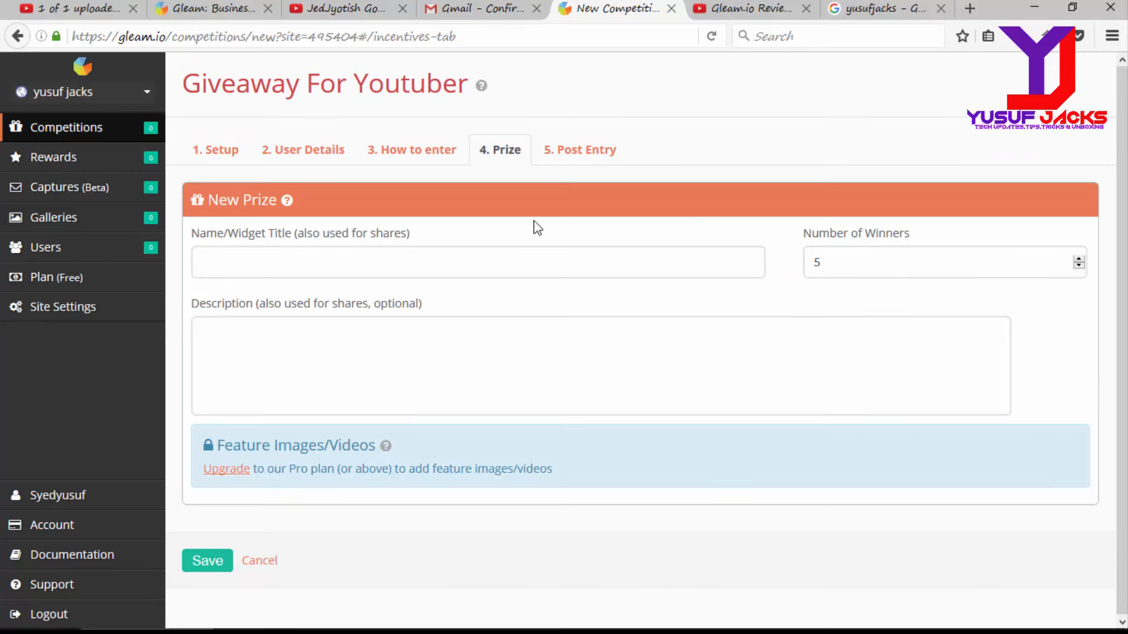
Step: Title the prize 'Free Logo/Trailer' for 5 winners
{"action": "left_click", "coordinate": [845, 265]}
{"action": "left_click", "coordinate": [432, 252]}
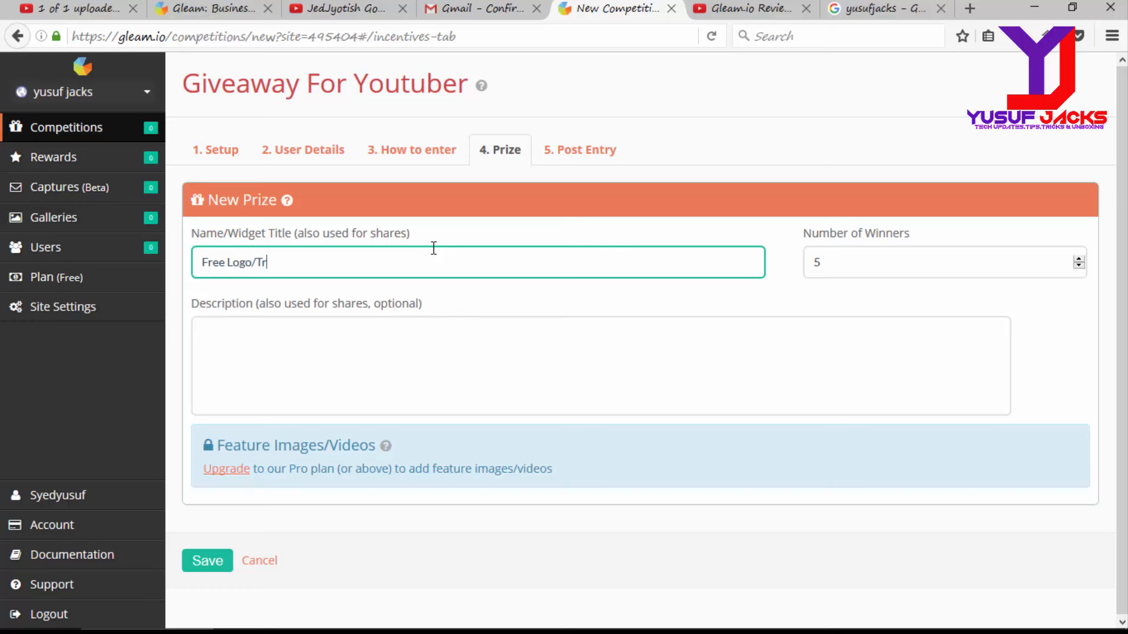
{"action": "type", "text": "er"}
{"action": "left_click", "coordinate": [412, 411]}
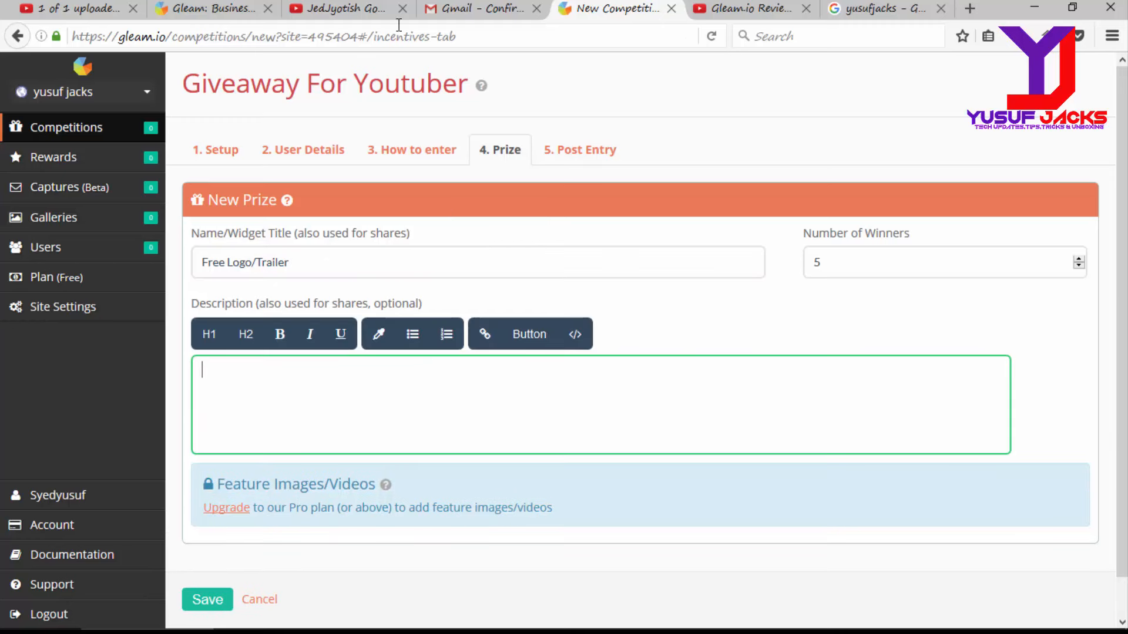
Step: Select and copy the full Terms and Conditions text from the Setup step
{"action": "left_click", "coordinate": [317, 168]}
{"action": "left_click", "coordinate": [227, 160]}
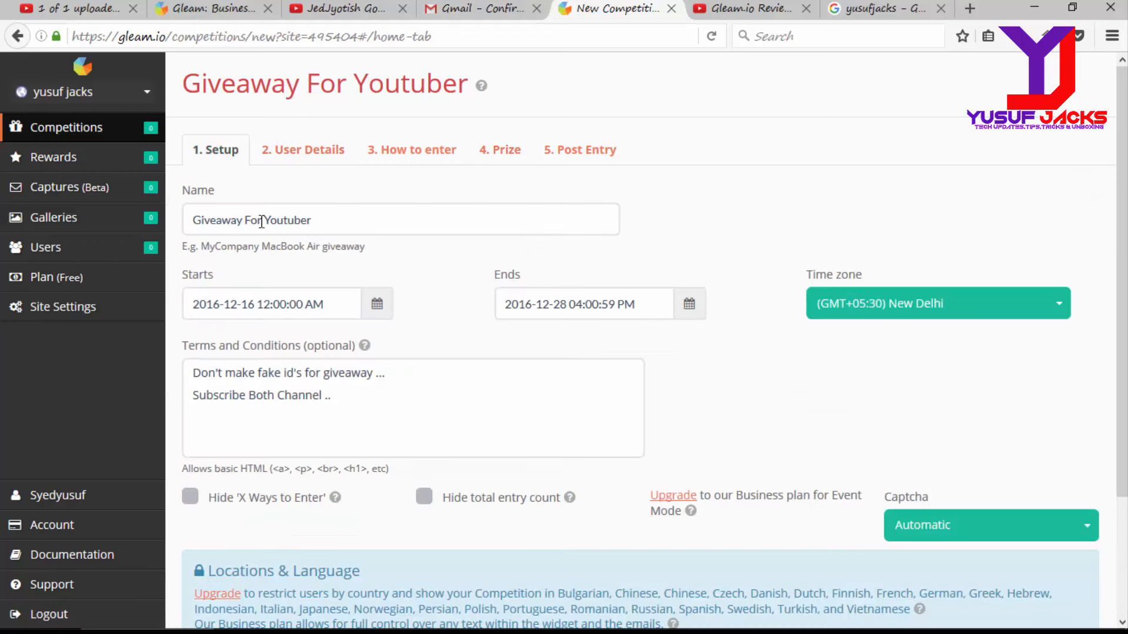
{"action": "left_click", "coordinate": [342, 420]}
{"action": "key", "text": "ctrl+a"}
{"action": "key", "text": "ctrl+c"}
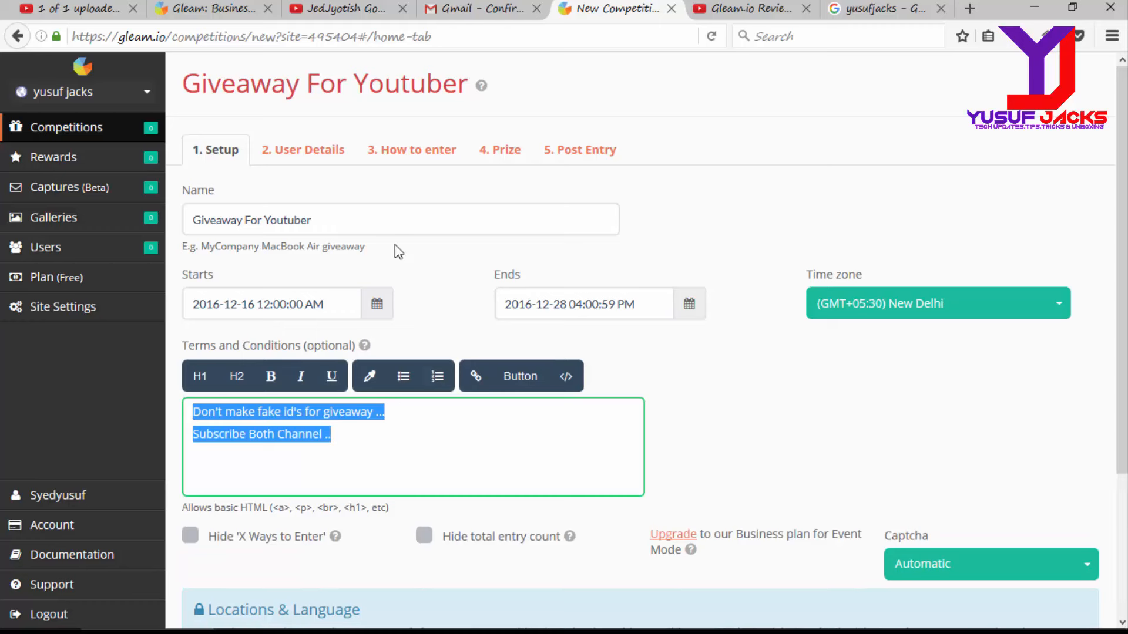
Step: Paste the terms text as the prize description and move on to Post Entry
{"action": "left_click", "coordinate": [515, 152]}
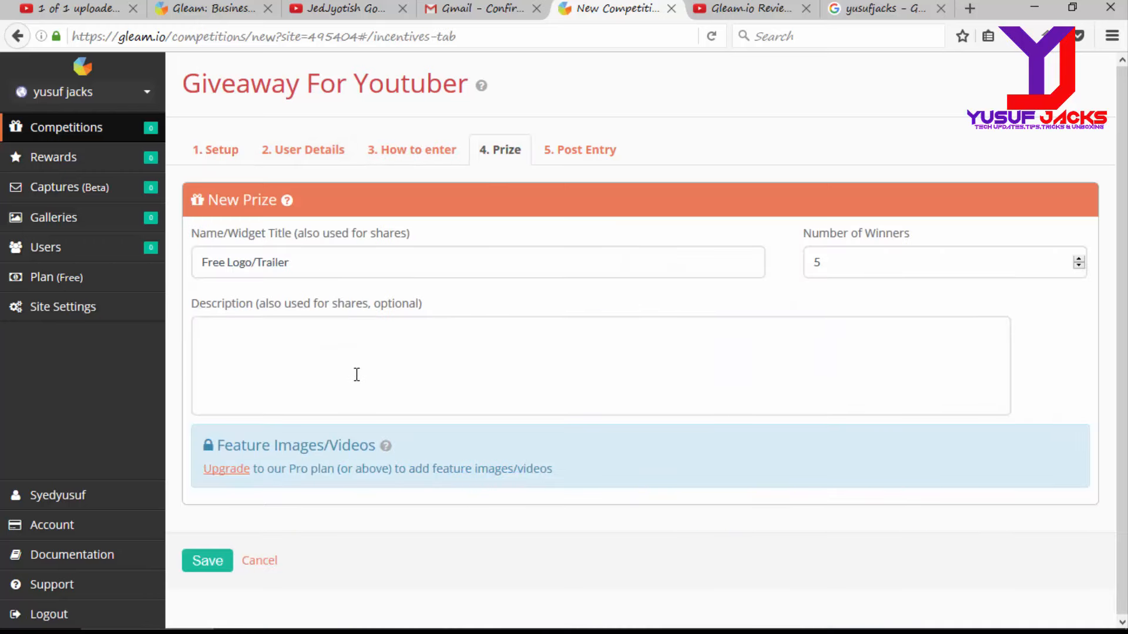
{"action": "left_click", "coordinate": [357, 377]}
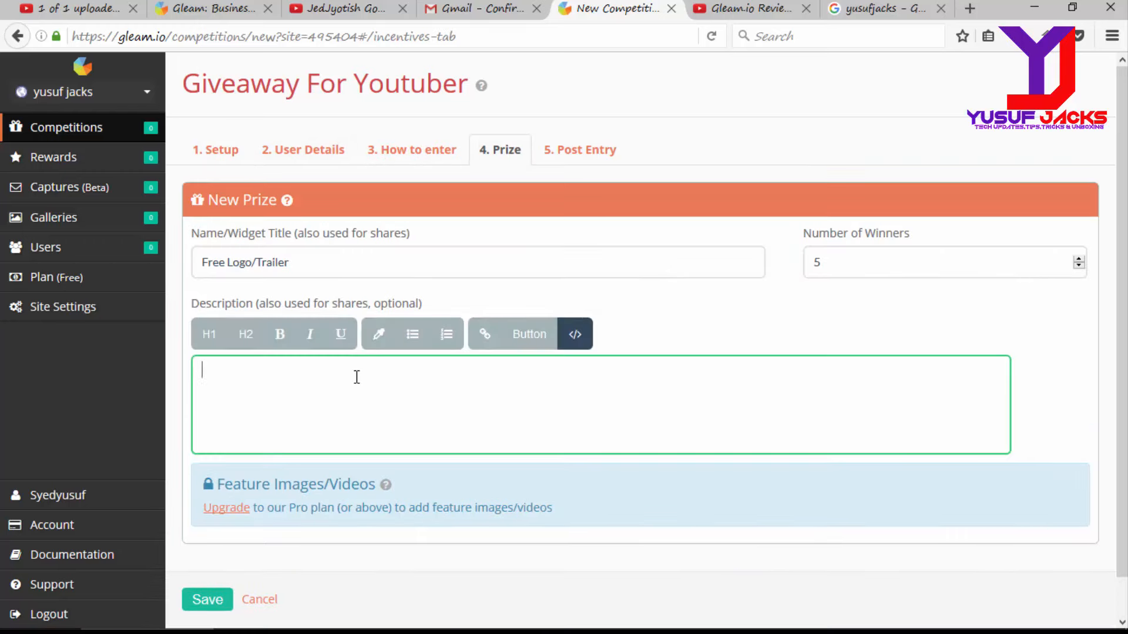
{"action": "key", "text": "ctrl+v"}
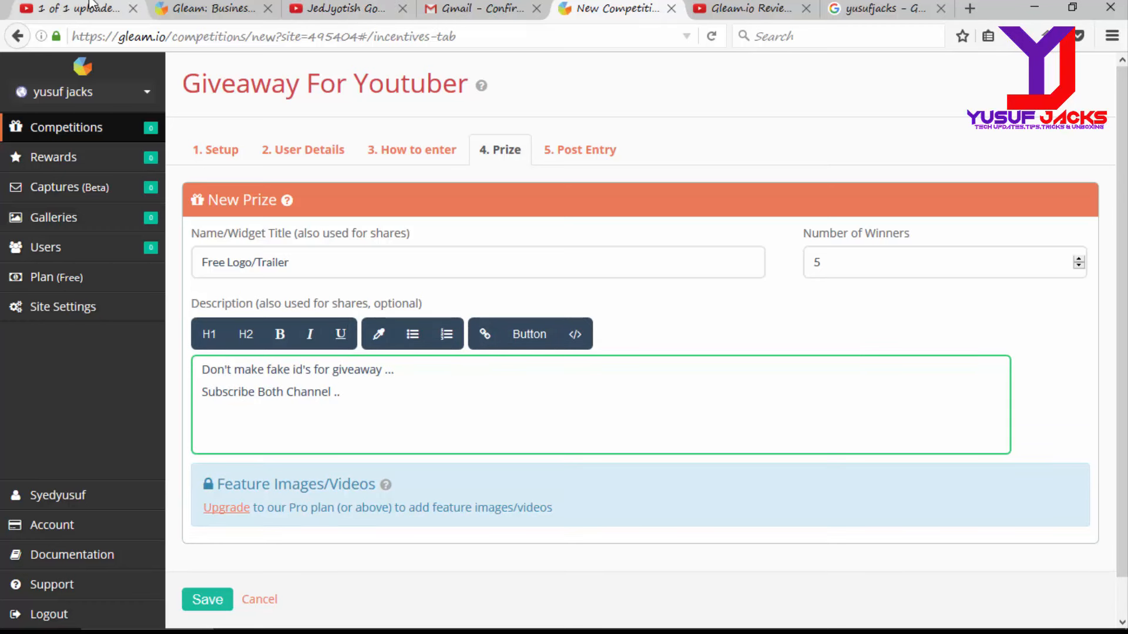
{"action": "scroll", "coordinate": [646, 333], "scroll_direction": "down", "scroll_amount": 1}
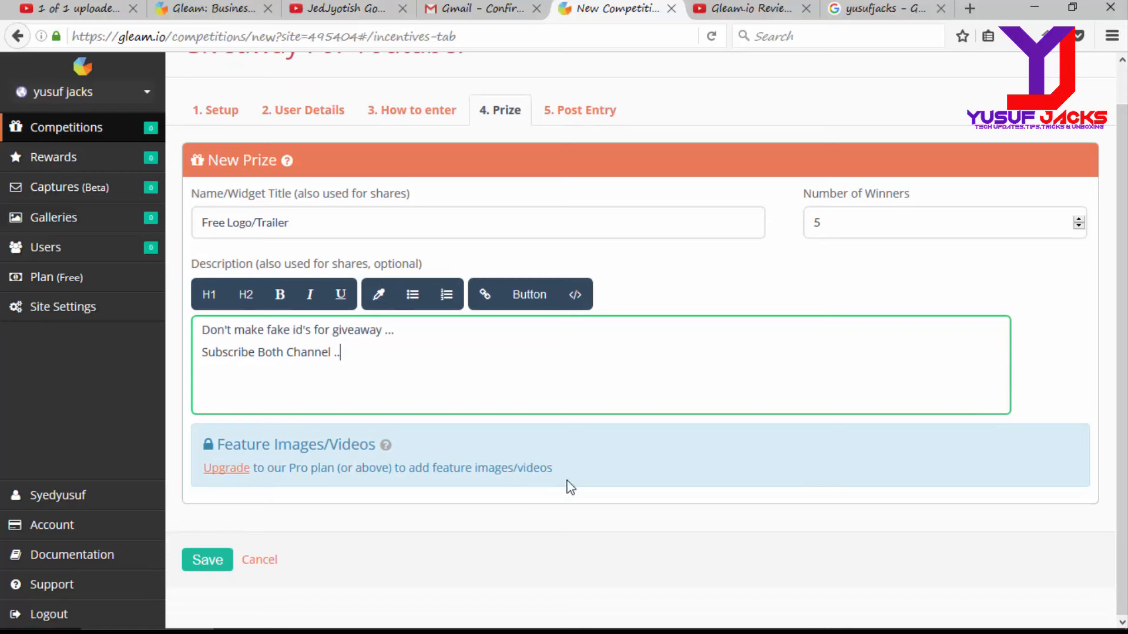
{"action": "left_click", "coordinate": [577, 109]}
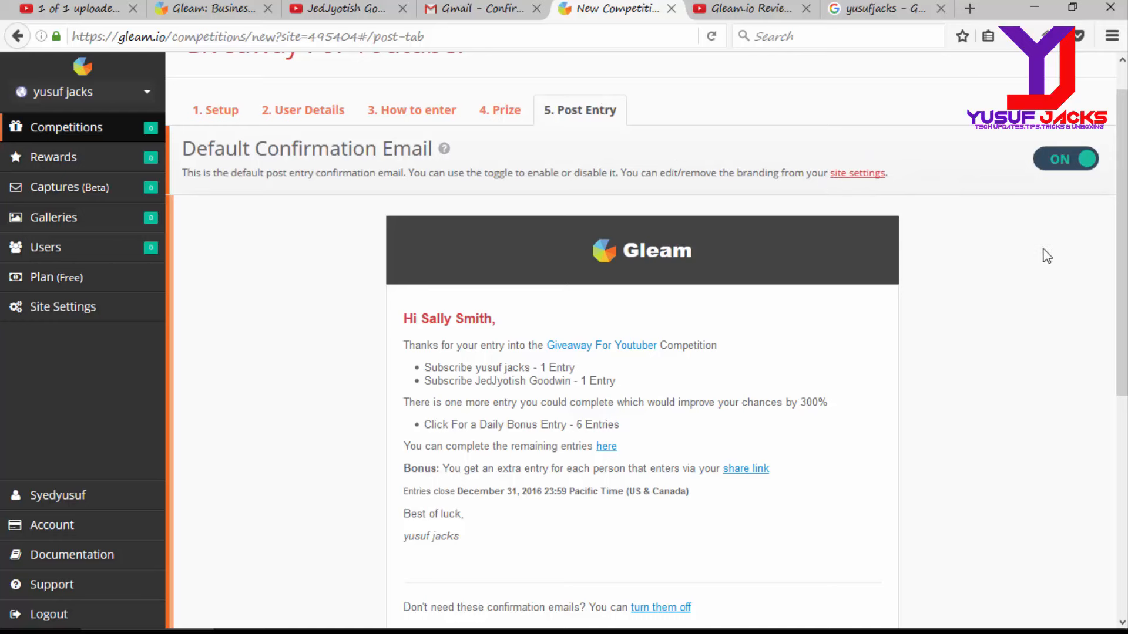
{"action": "left_click_drag", "start_coordinate": [1122, 217], "coordinate": [1122, 352]}
{"action": "left_click_drag", "start_coordinate": [1122, 303], "coordinate": [1120, 250]}
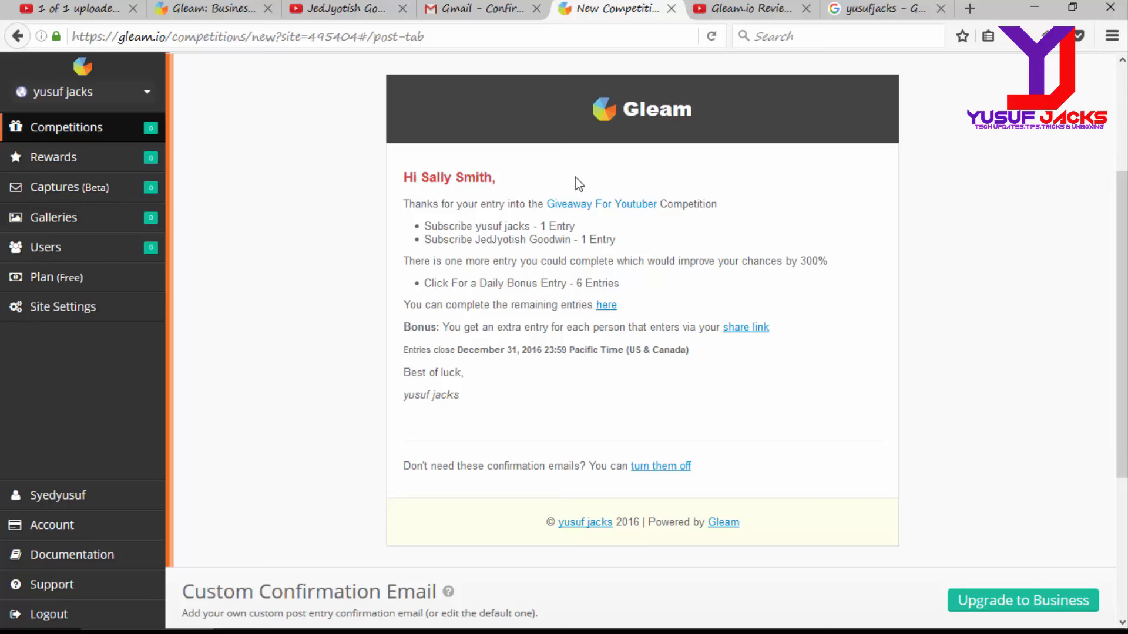
{"action": "scroll", "coordinate": [764, 141], "scroll_direction": "up", "scroll_amount": 3}
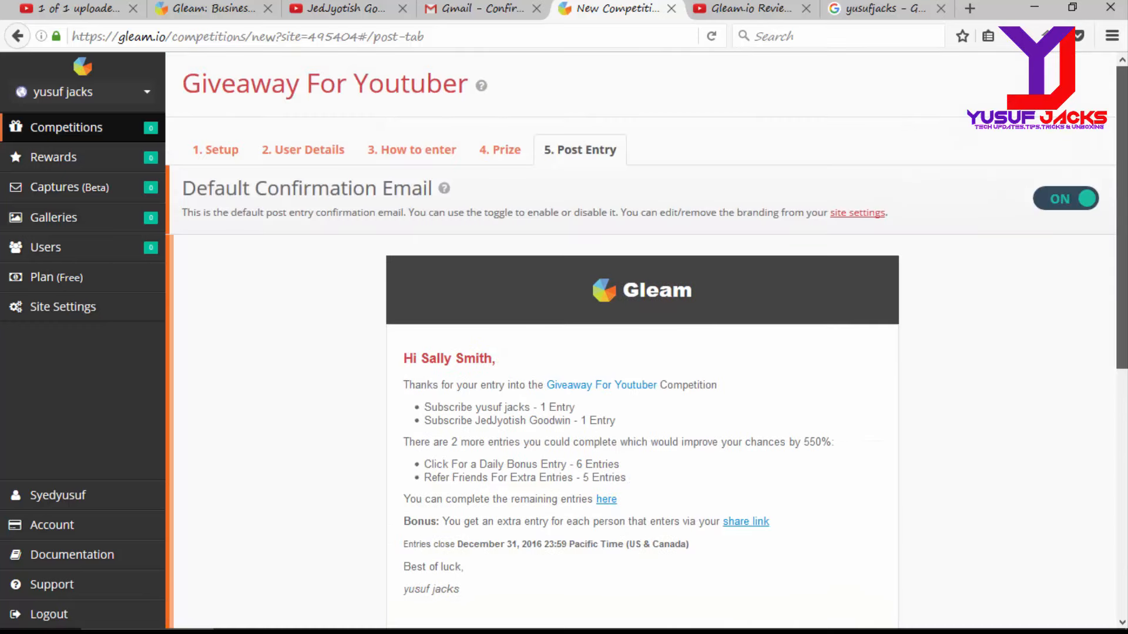
{"action": "scroll", "coordinate": [646, 340], "scroll_direction": "down", "scroll_amount": 3}
{"action": "left_click_drag", "start_coordinate": [1125, 265], "coordinate": [1122, 415]}
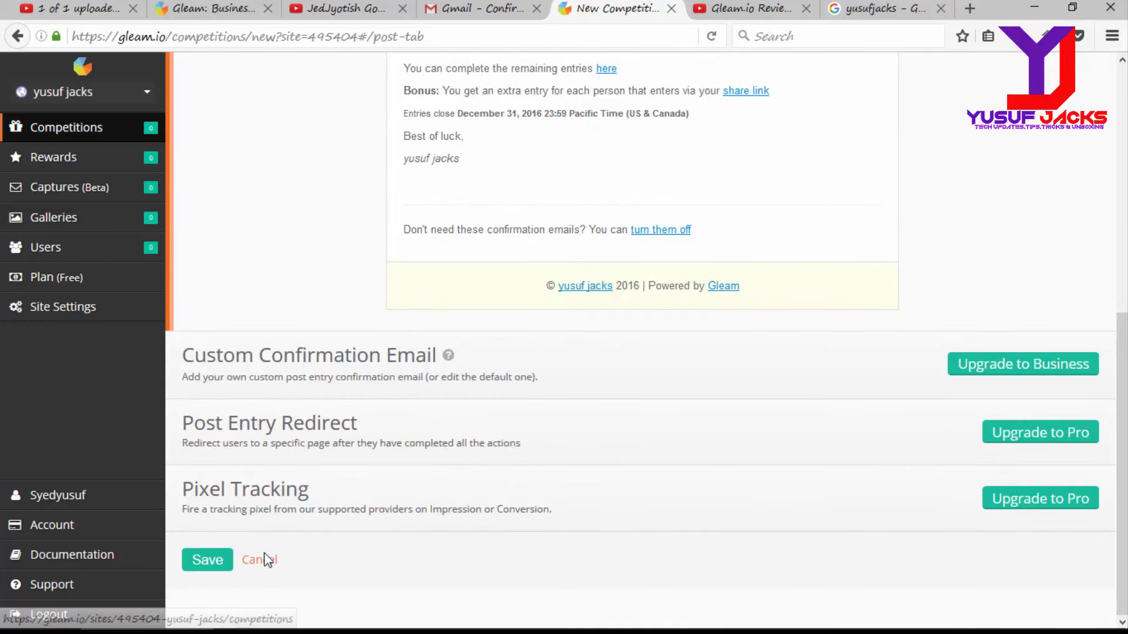
Step: Create the 'Giveaway For Youtuber' competition and save its install page with the embed code
{"action": "left_click", "coordinate": [195, 562]}
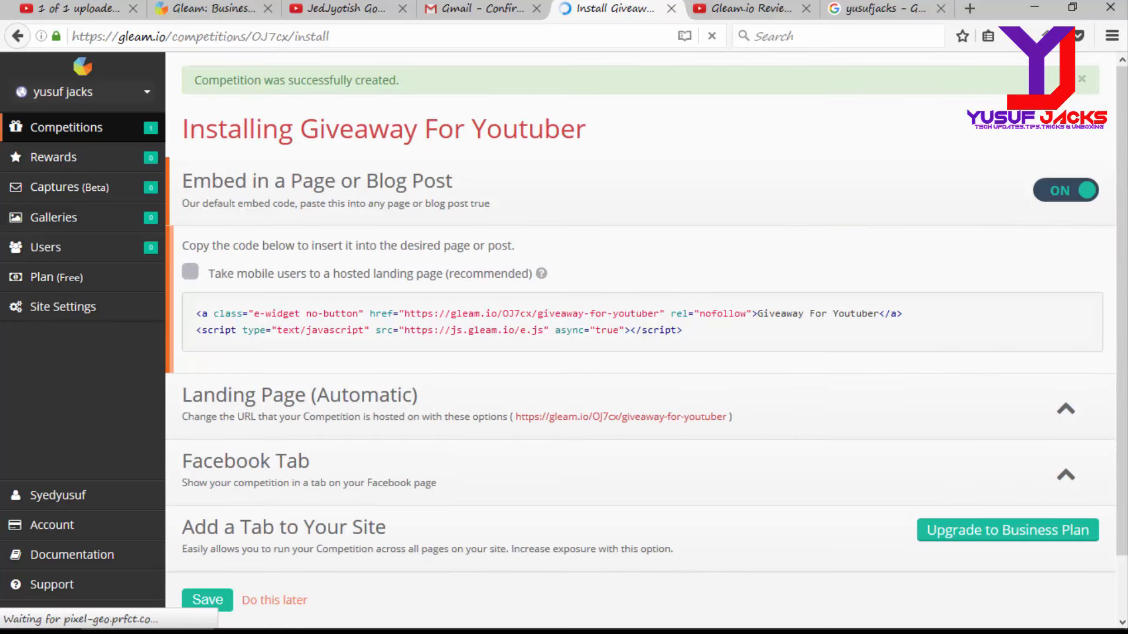
{"action": "scroll", "coordinate": [661, 435], "scroll_direction": "down", "scroll_amount": 1}
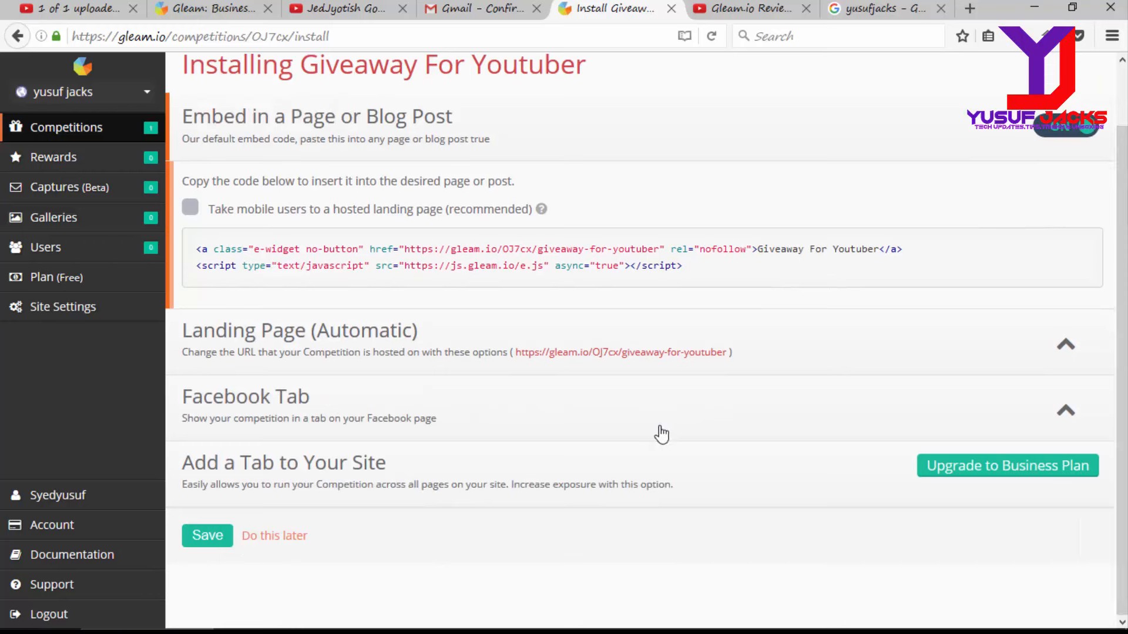
{"action": "left_click", "coordinate": [203, 543]}
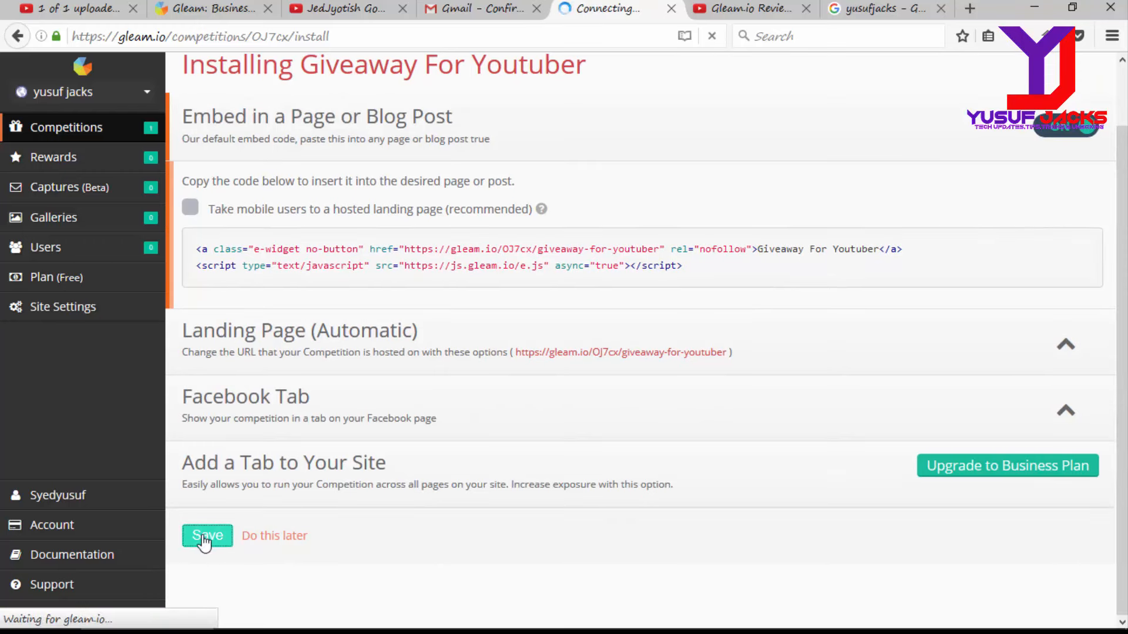